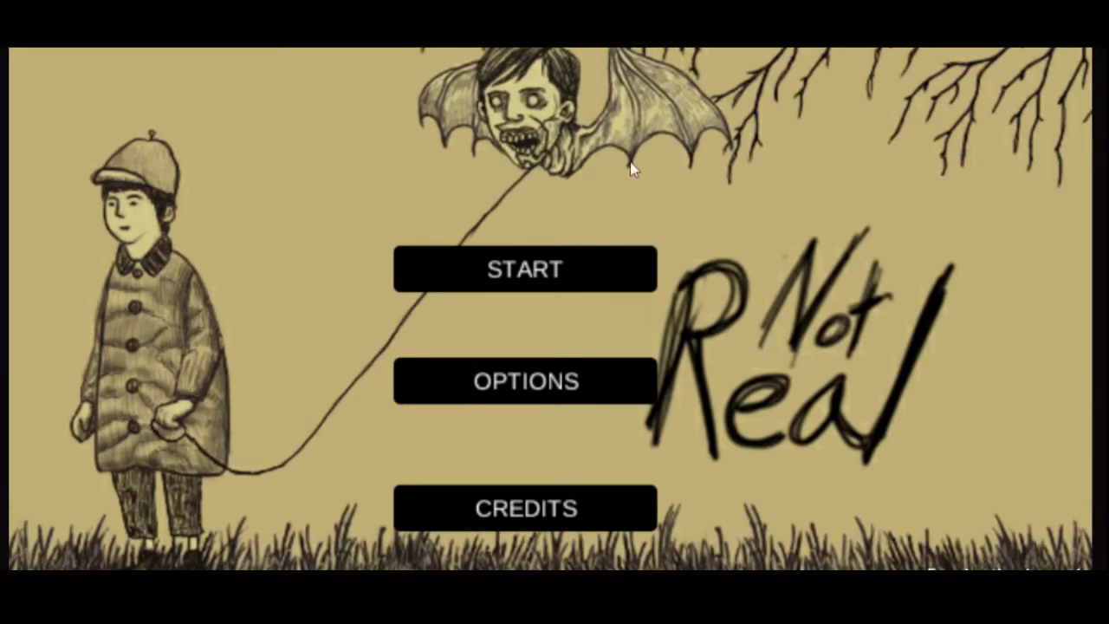
Step: Start Not Real from its title menu to reach the controls and objectives screen
{"action": "left_click", "coordinate": [539, 271]}
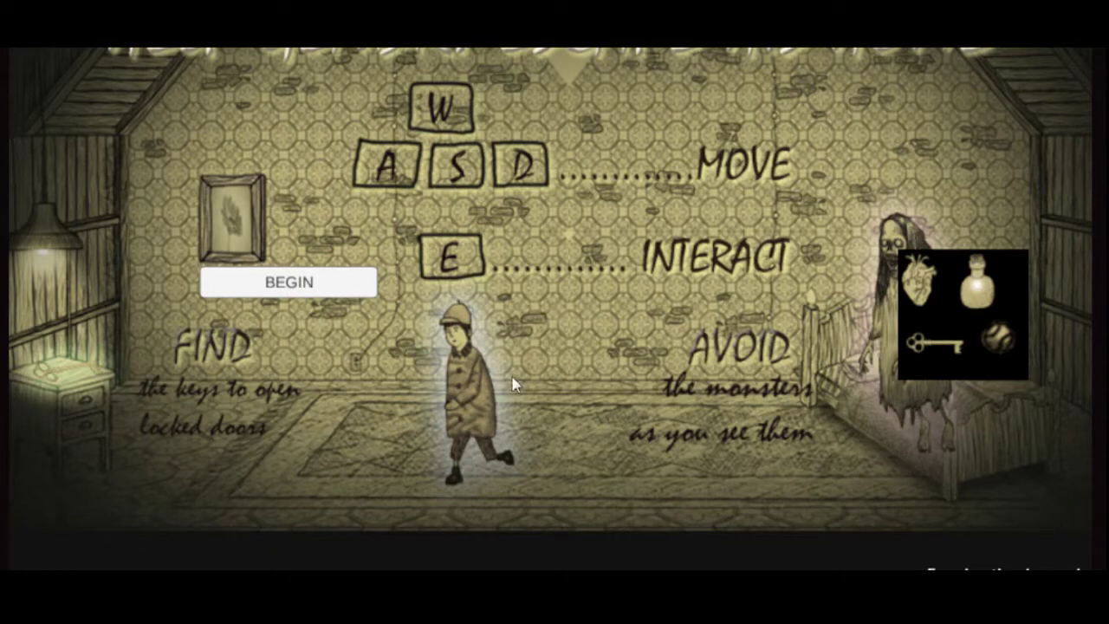
Step: Begin playing from the Not Real controls screen, then return to the title menu
{"action": "left_click", "coordinate": [335, 286]}
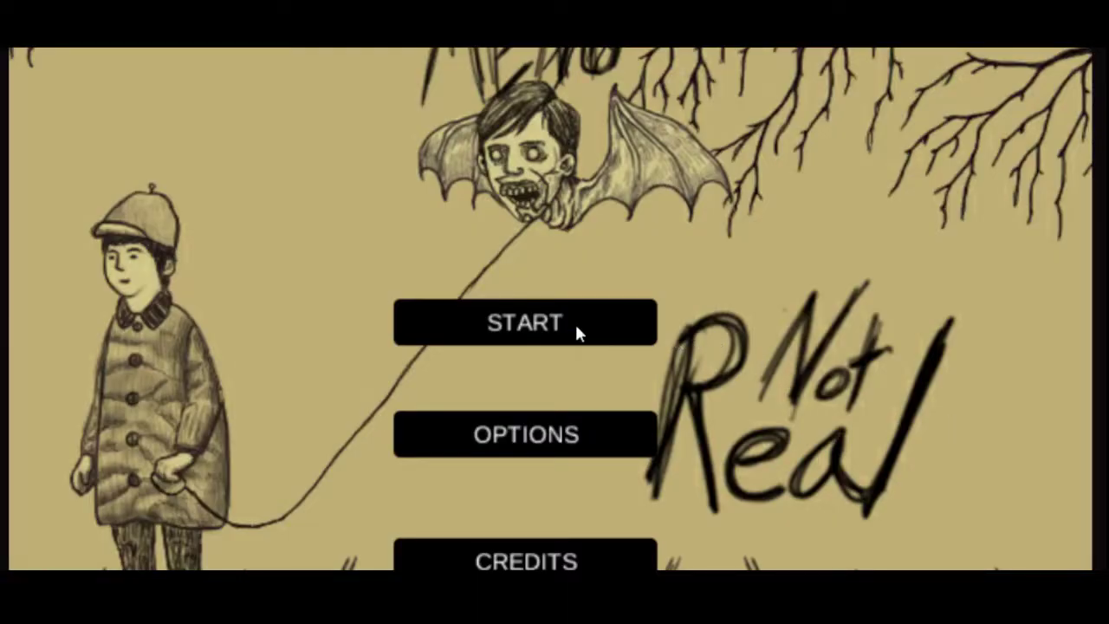
Step: Start a new Not Real game, then scroll the Newgrounds page to the comments
{"action": "left_click", "coordinate": [539, 324]}
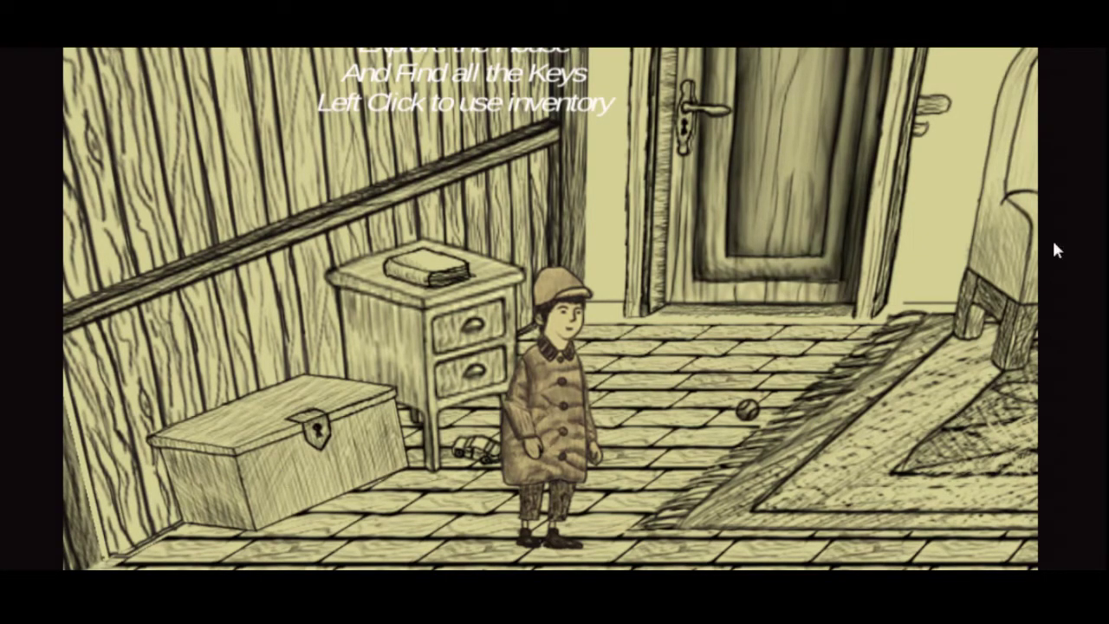
{"action": "scroll", "coordinate": [555, 308], "scroll_direction": "down", "scroll_amount": 1}
{"action": "scroll", "coordinate": [554, 308], "scroll_direction": "down", "scroll_amount": 1}
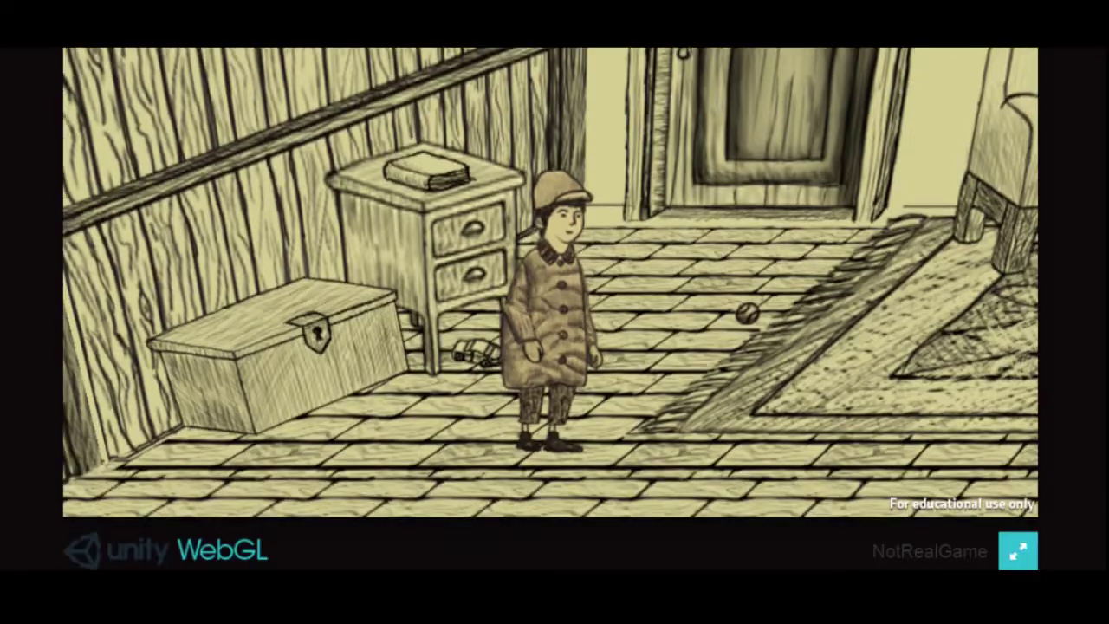
{"action": "scroll", "coordinate": [554, 309], "scroll_direction": "down", "scroll_amount": 5}
{"action": "scroll", "coordinate": [555, 308], "scroll_direction": "down", "scroll_amount": 10}
{"action": "scroll", "coordinate": [554, 308], "scroll_direction": "up", "scroll_amount": 1}
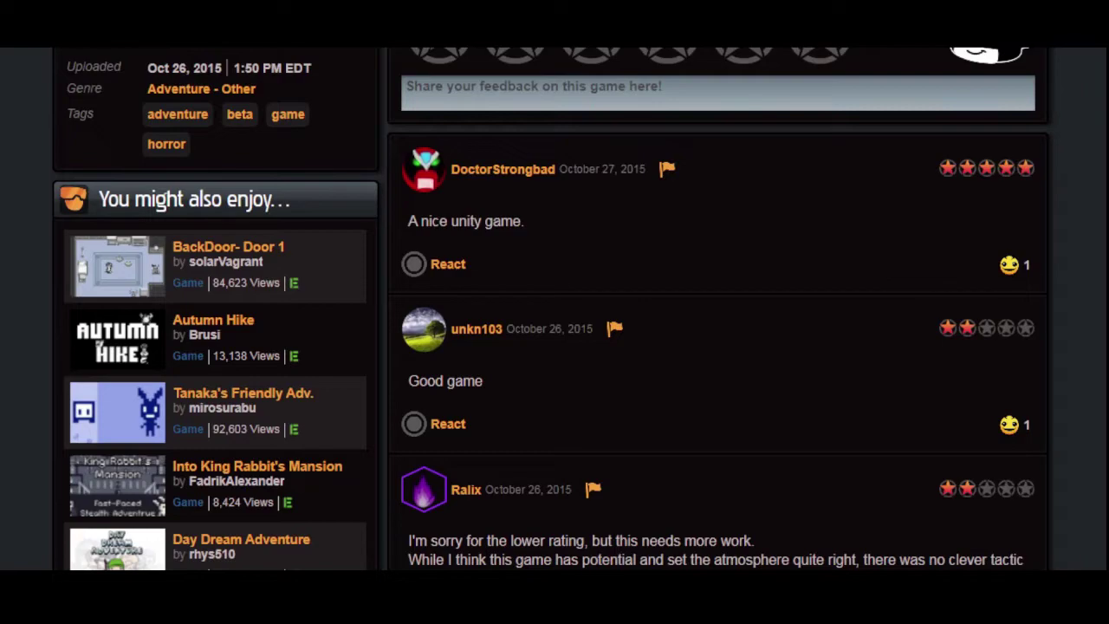
{"action": "scroll", "coordinate": [554, 309], "scroll_direction": "down", "scroll_amount": 2}
{"action": "scroll", "coordinate": [554, 308], "scroll_direction": "down", "scroll_amount": 3}
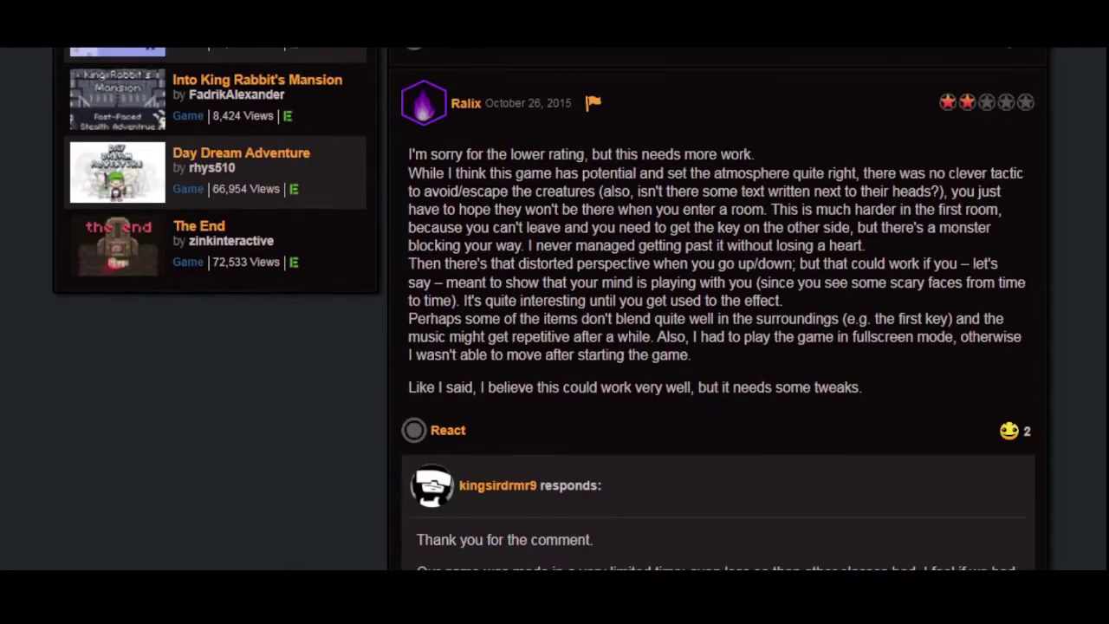
{"action": "scroll", "coordinate": [554, 309], "scroll_direction": "down", "scroll_amount": 4}
{"action": "scroll", "coordinate": [555, 309], "scroll_direction": "up", "scroll_amount": 4}
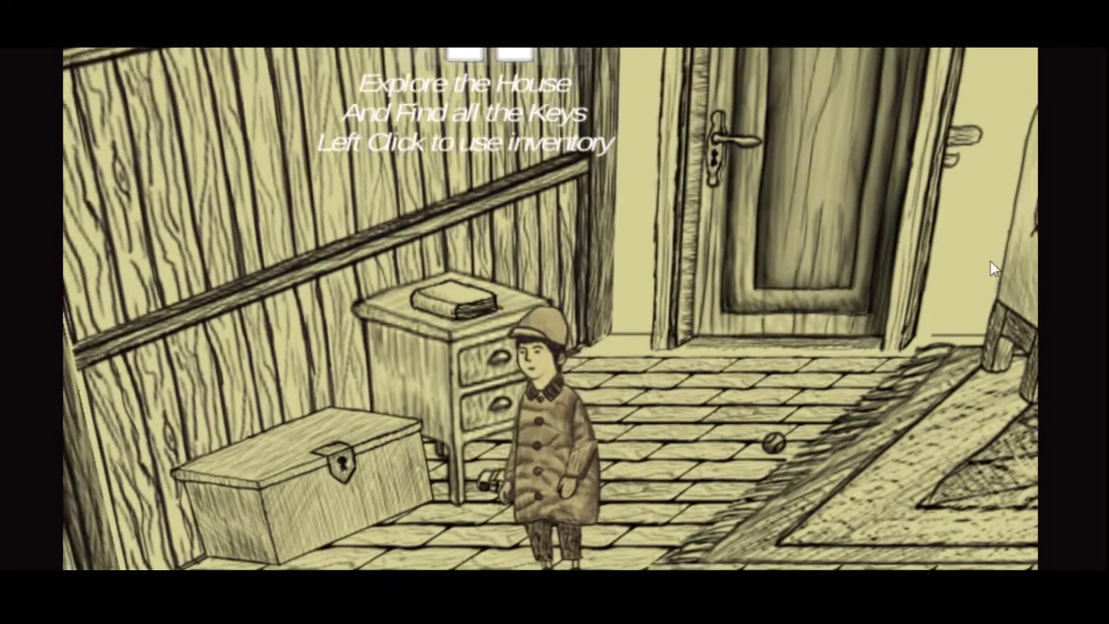
Step: Walk the boy left across the hallway, then back right toward the door
{"action": "key", "text": "a"}
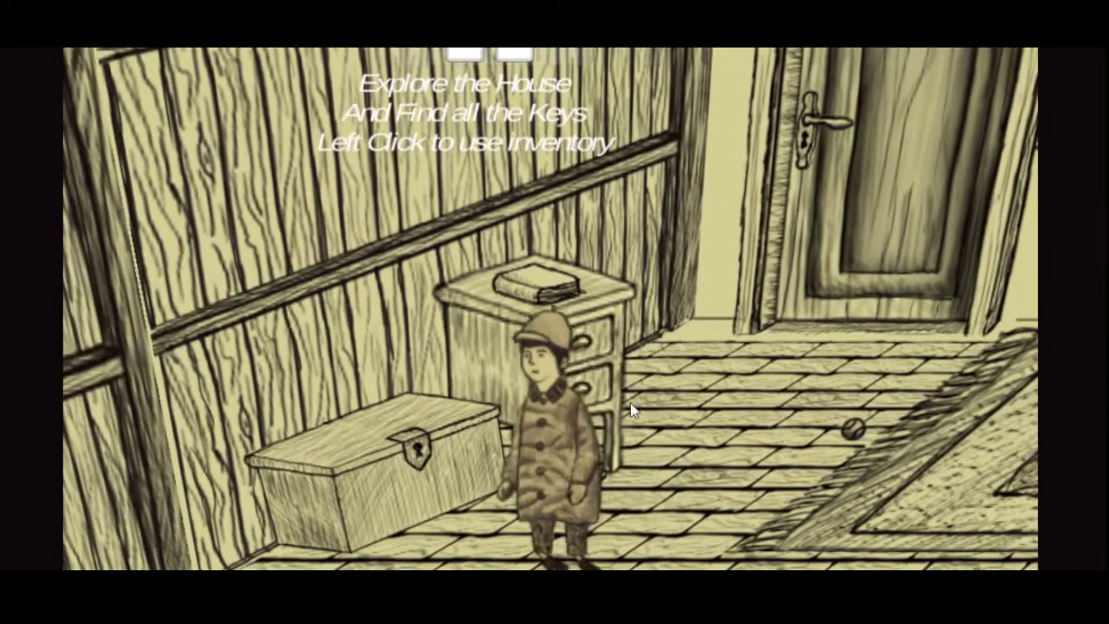
{"action": "key", "text": "a"}
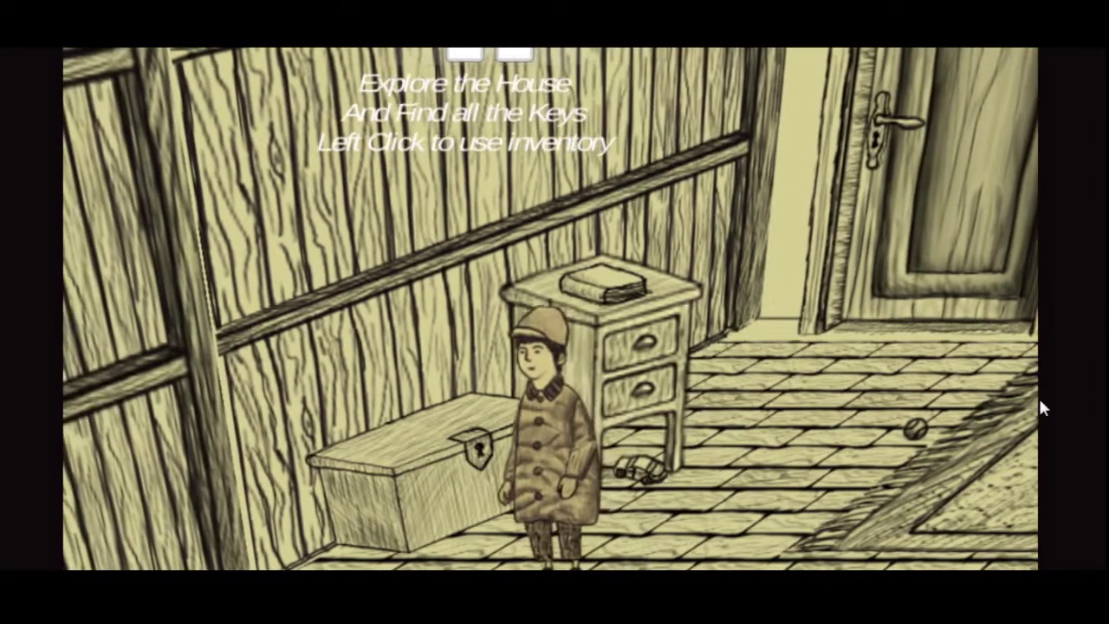
{"action": "key", "text": "d"}
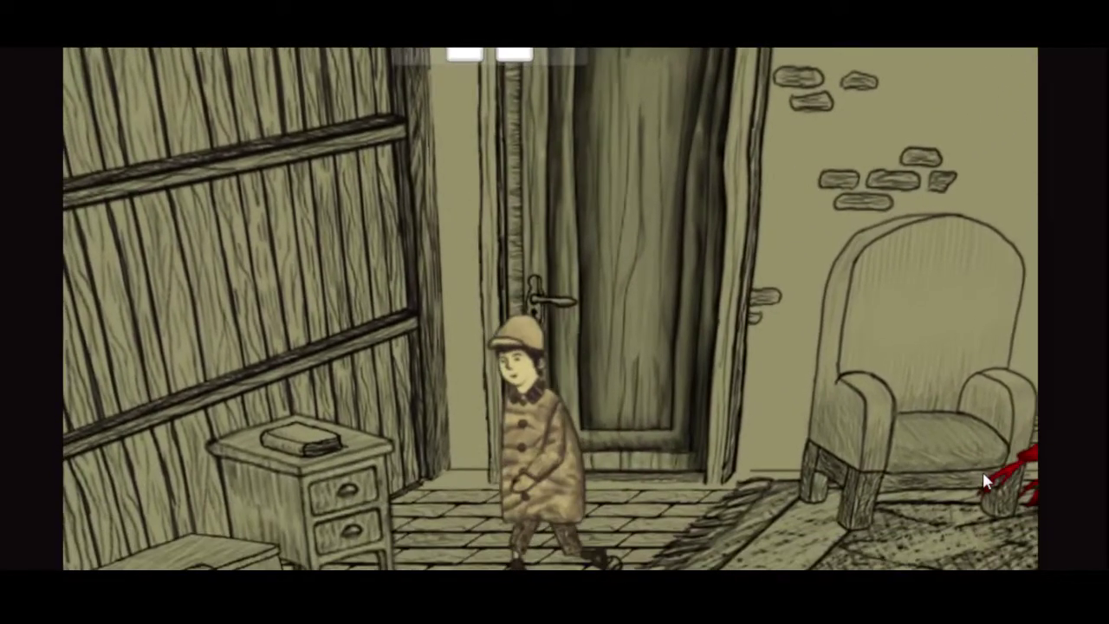
Step: Open the nightstand drawers, then walk the boy right toward the armchair
{"action": "key", "text": "a"}
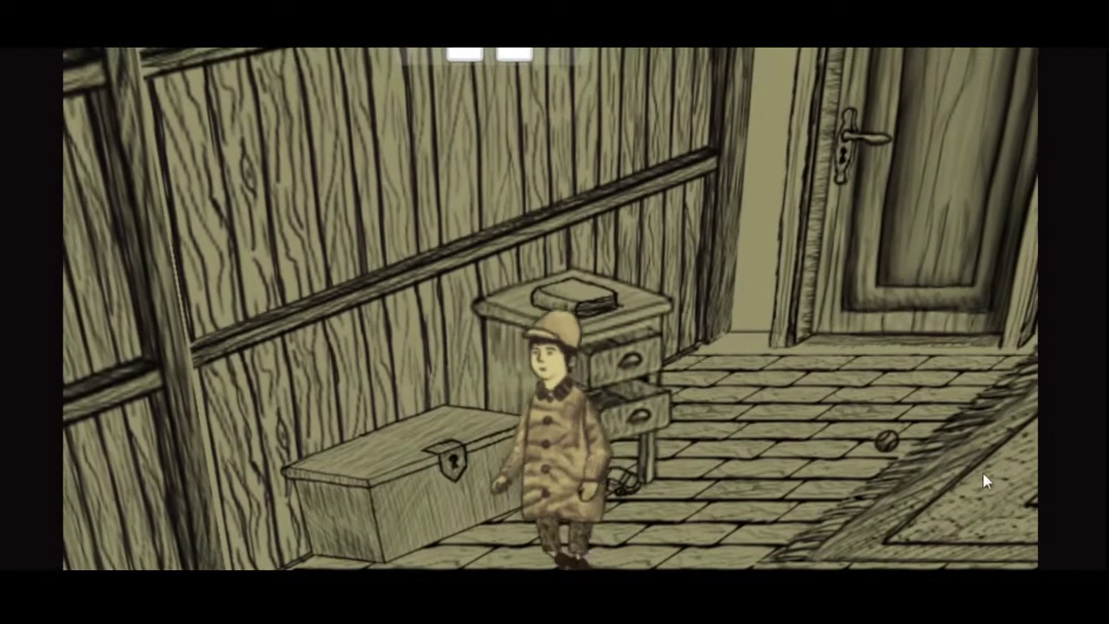
{"action": "key", "text": "d"}
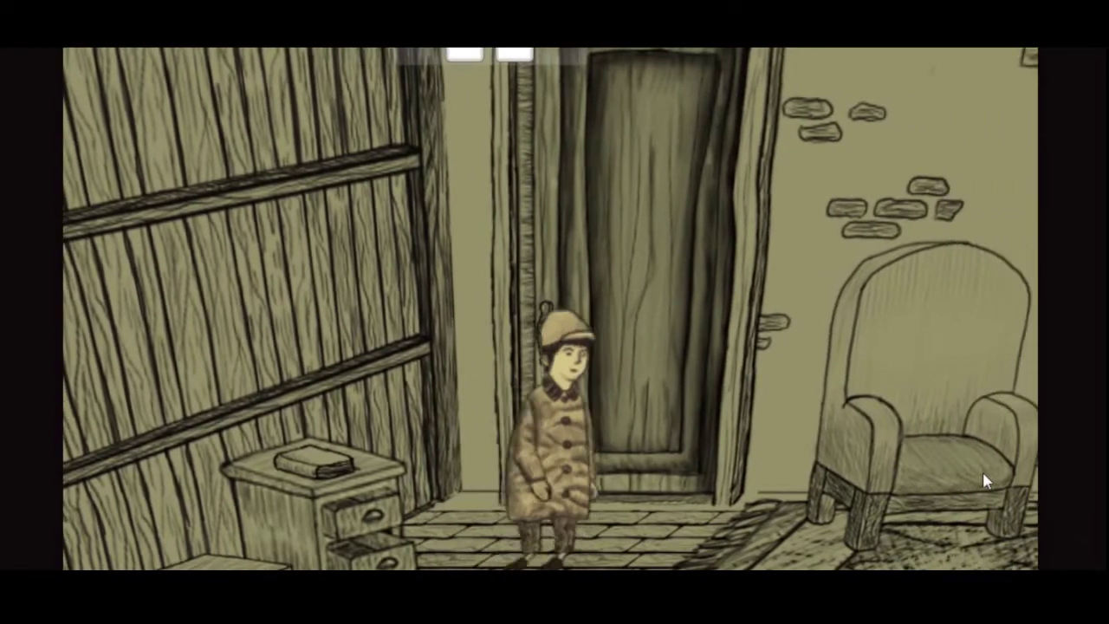
{"action": "key", "text": "d"}
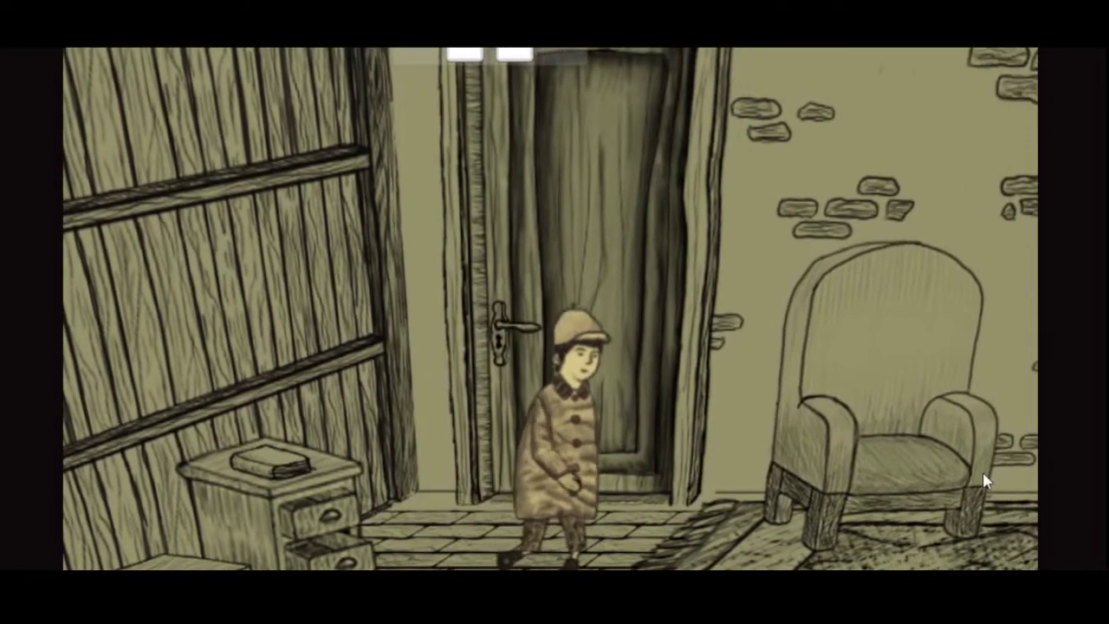
{"action": "key", "text": "d"}
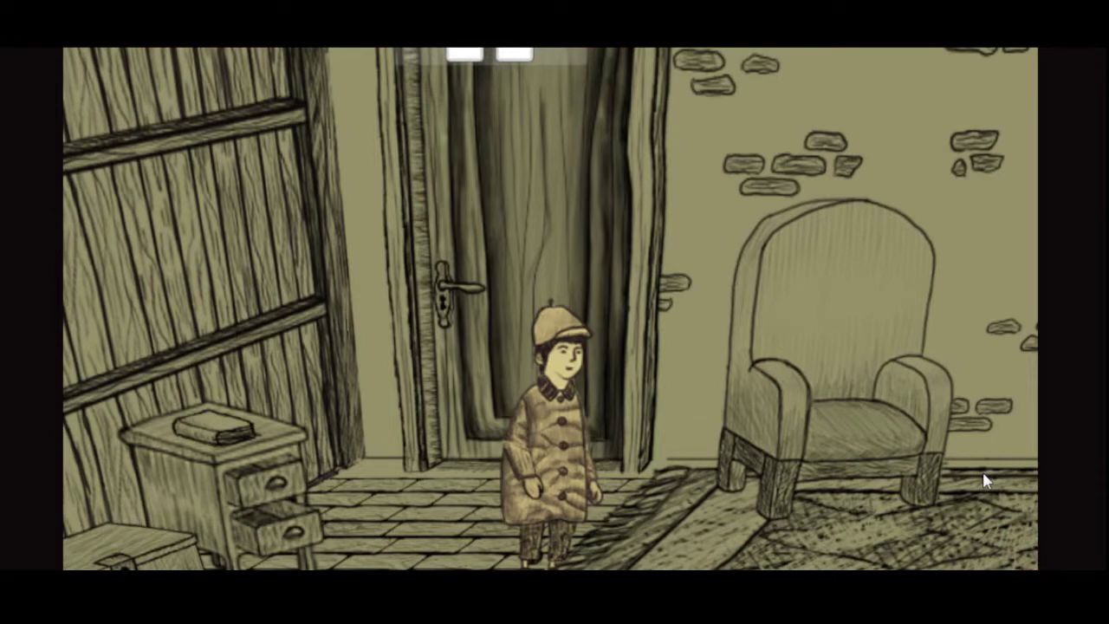
{"action": "key", "text": "s"}
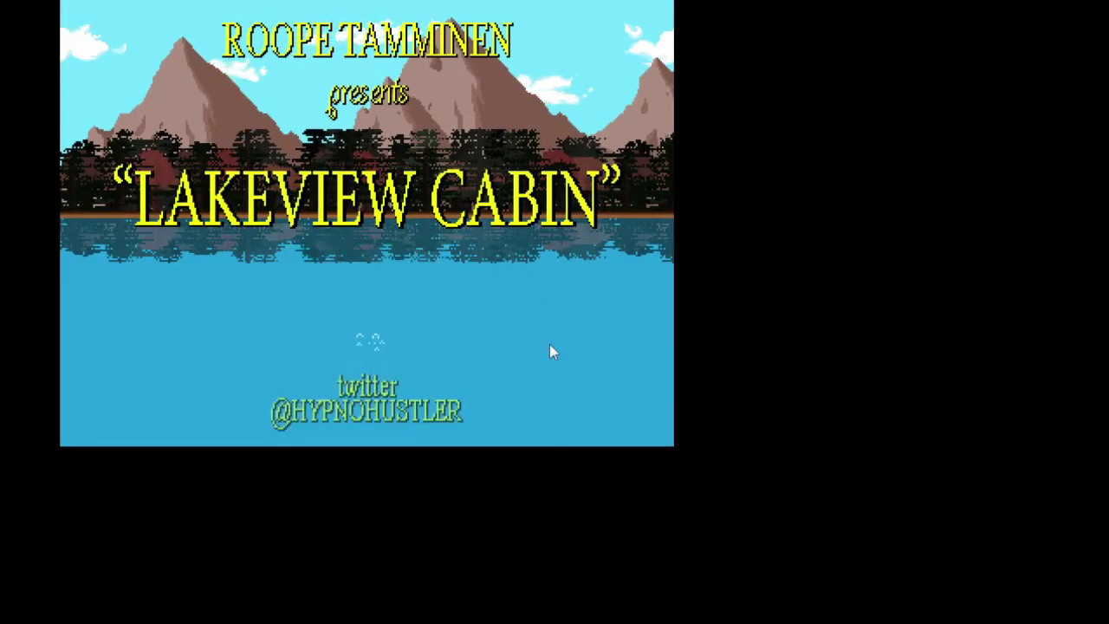
Step: Start Lakeview Cabin from its title screen with Space
{"action": "key", "text": "space"}
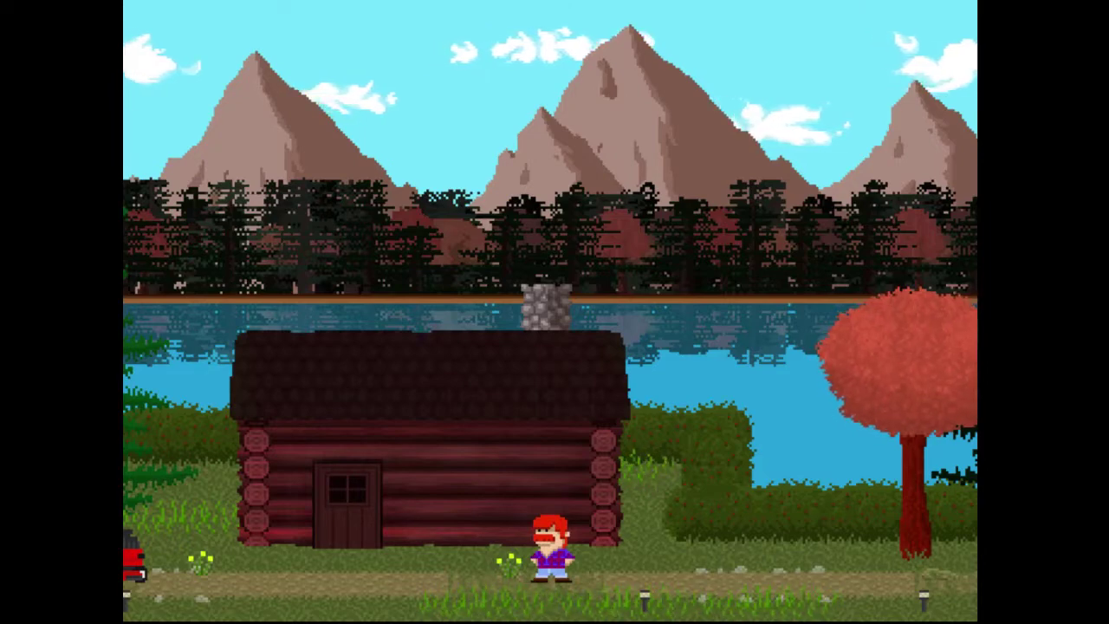
Step: Walk left to the red lawnmower, climb onto it, then get off
{"action": "key", "text": "Left"}
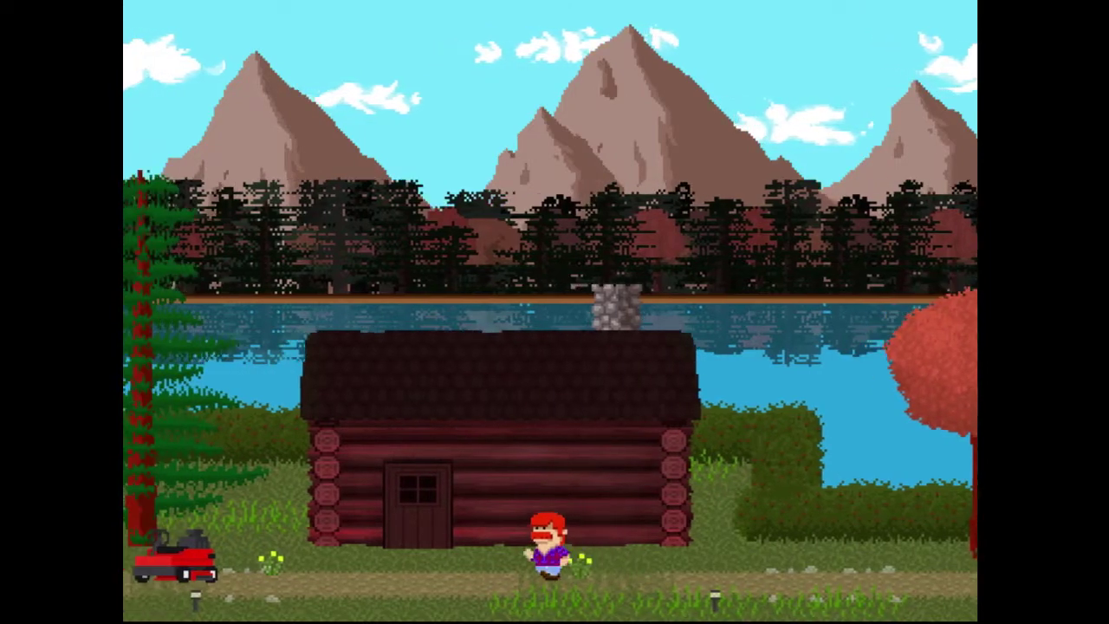
{"action": "key", "text": "Left"}
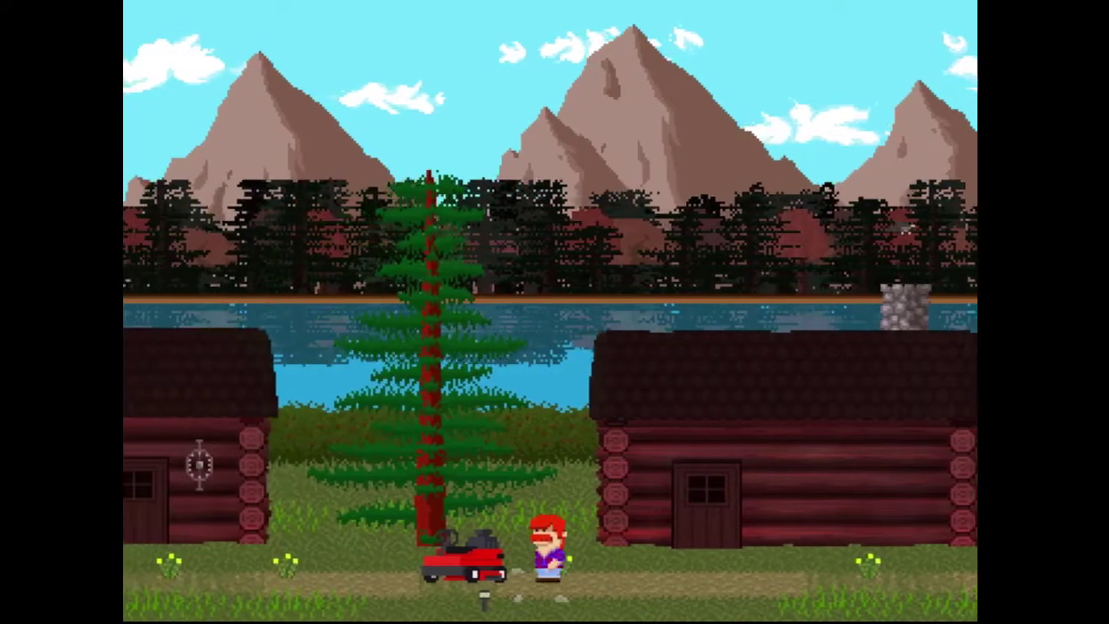
{"action": "key", "text": "Right"}
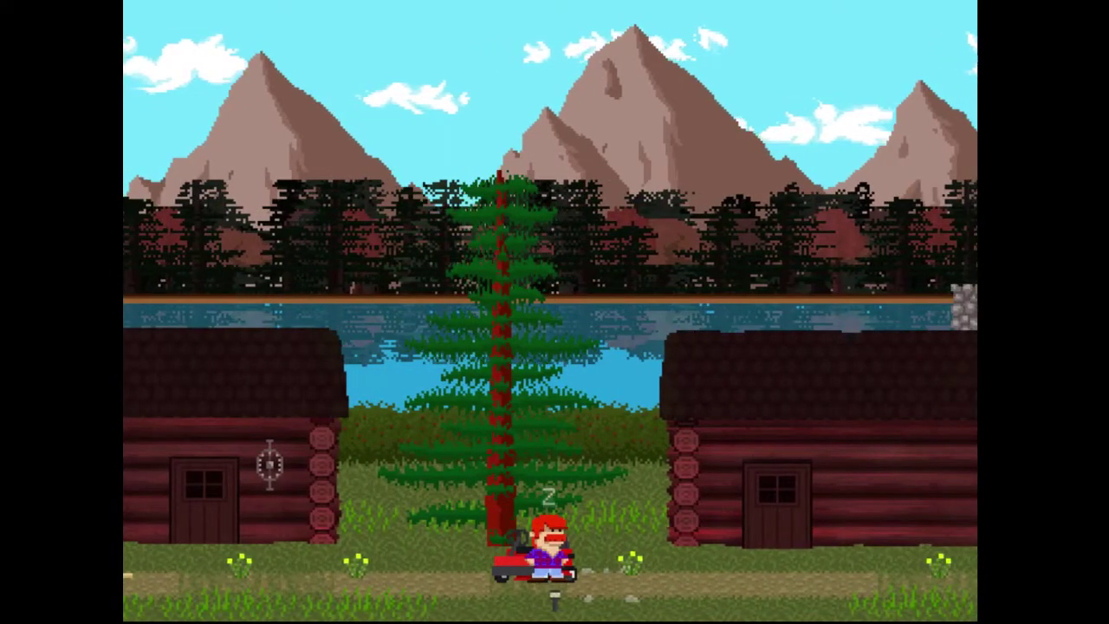
{"action": "key", "text": "z"}
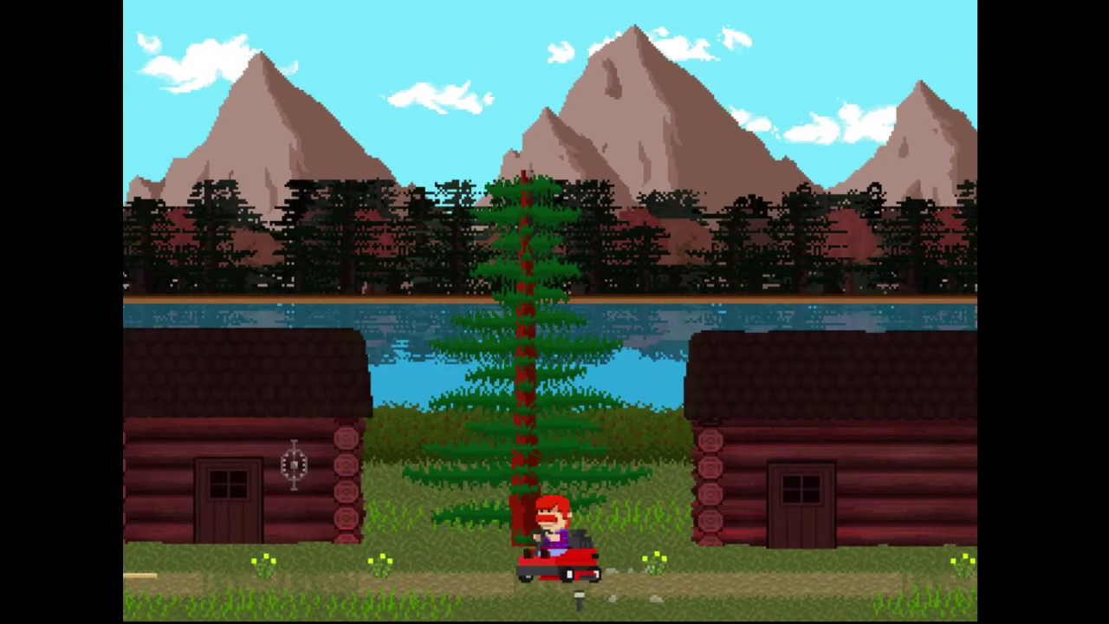
{"action": "key", "text": "z"}
Step: Pace the character right and left around the lawnmower
{"action": "key", "text": "Right"}
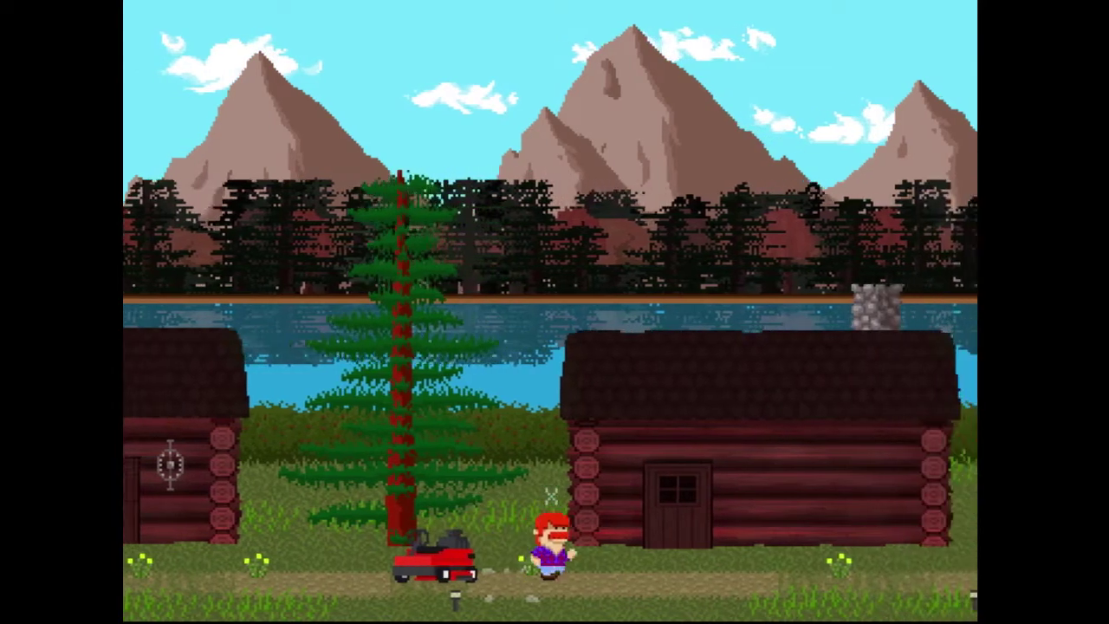
{"action": "key", "text": "Right"}
{"action": "key", "text": "Left"}
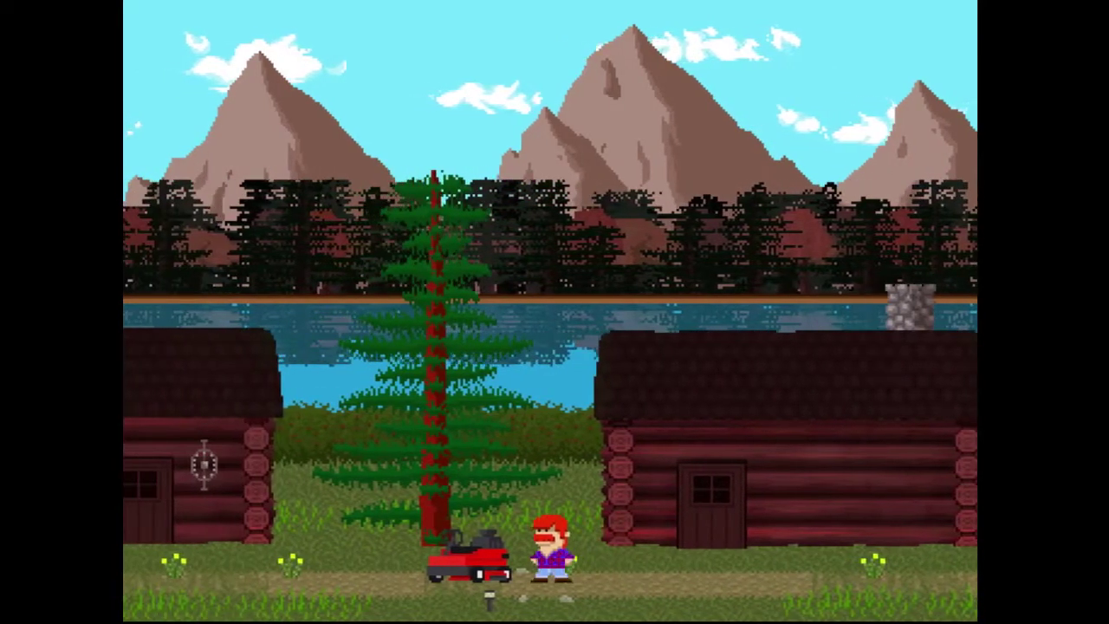
{"action": "key", "text": "Left"}
{"action": "key", "text": "Right"}
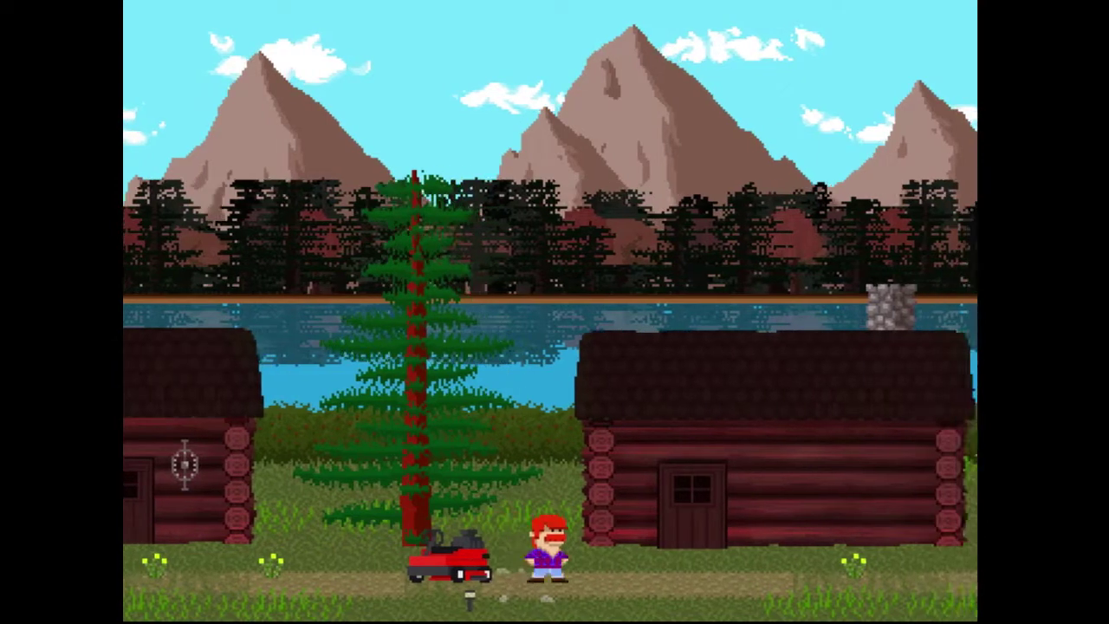
{"action": "key", "text": "Left"}
{"action": "key", "text": "Right"}
{"action": "key", "text": "Right"}
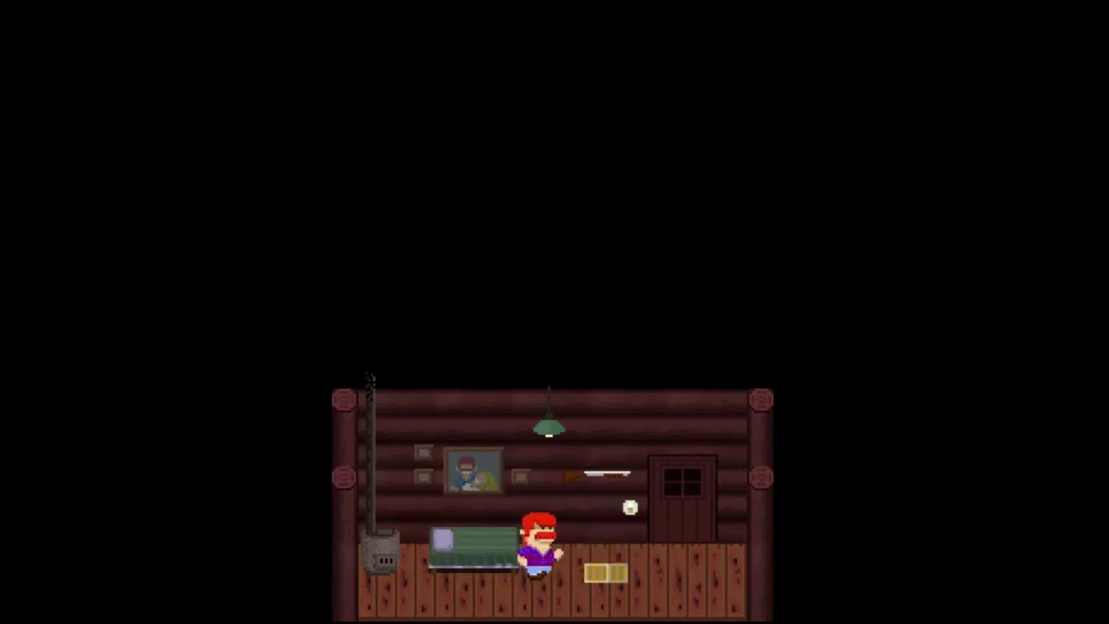
Step: Lie in the cabin bed, then go outside and walk left to the axe
{"action": "key", "text": "Right"}
{"action": "key", "text": "Up"}
{"action": "key", "text": "Left"}
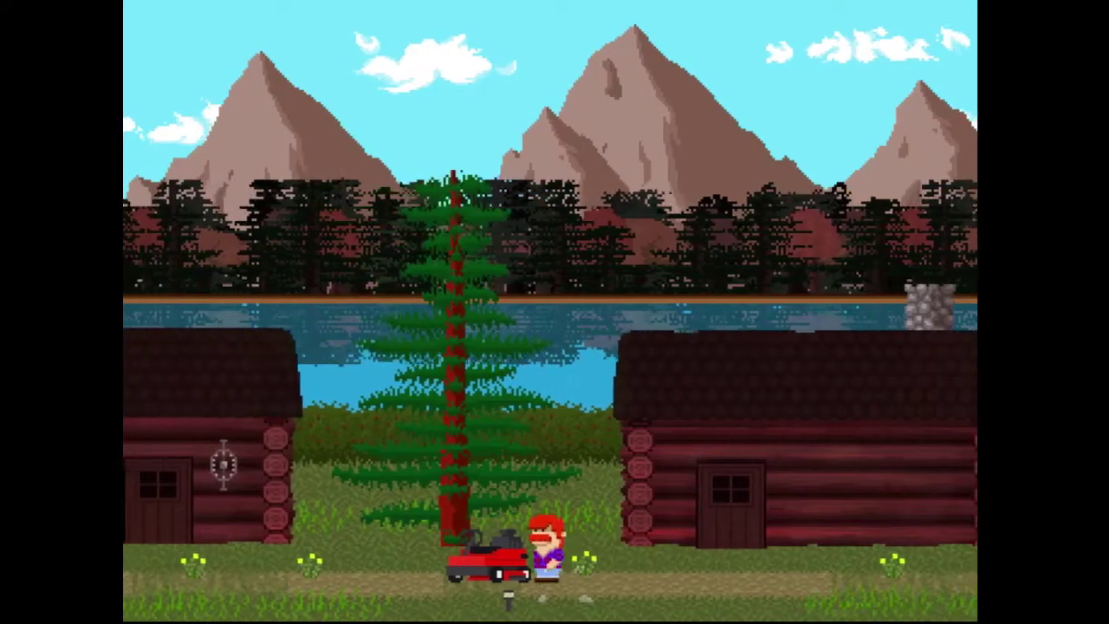
{"action": "key", "text": "Left"}
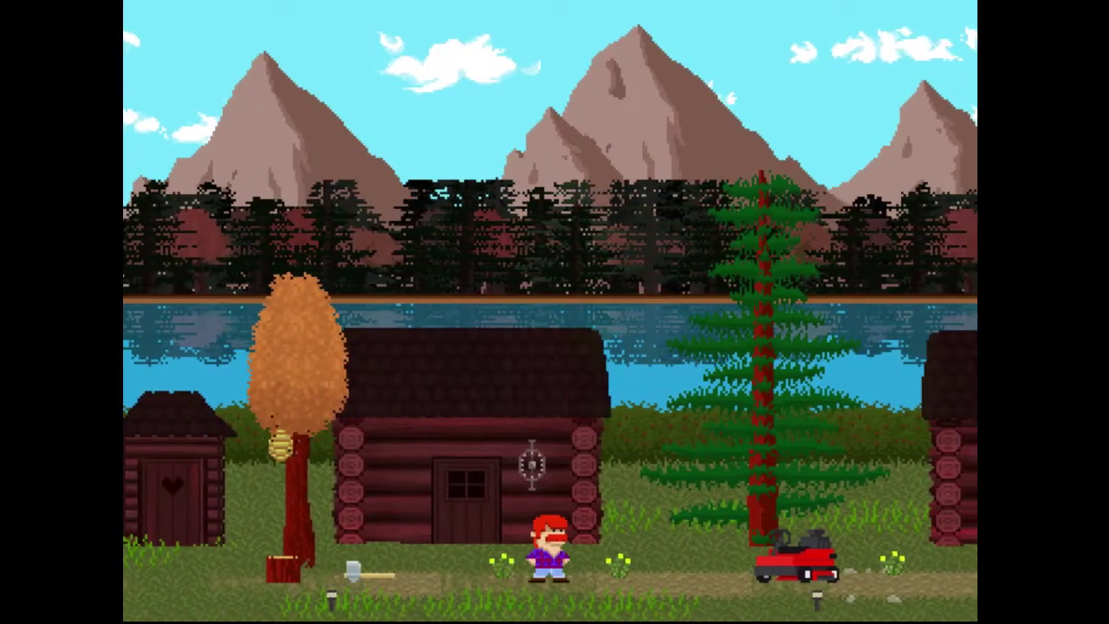
{"action": "key", "text": "Left"}
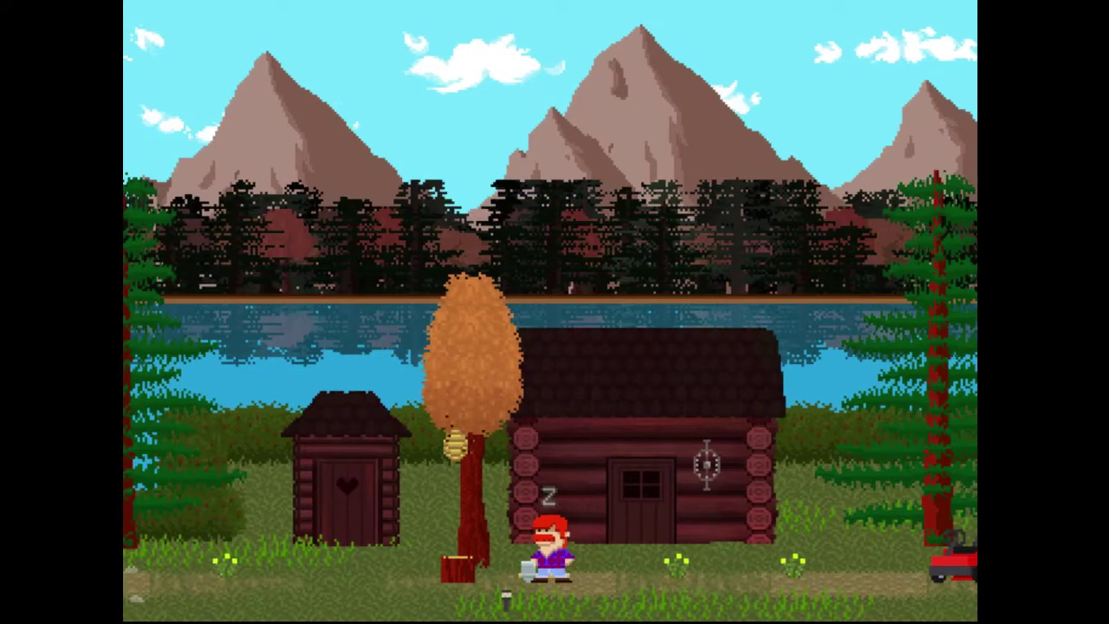
Step: Lift the red stump overhead, then set it down by the cabin door
{"action": "key", "text": "z"}
{"action": "key", "text": "Left"}
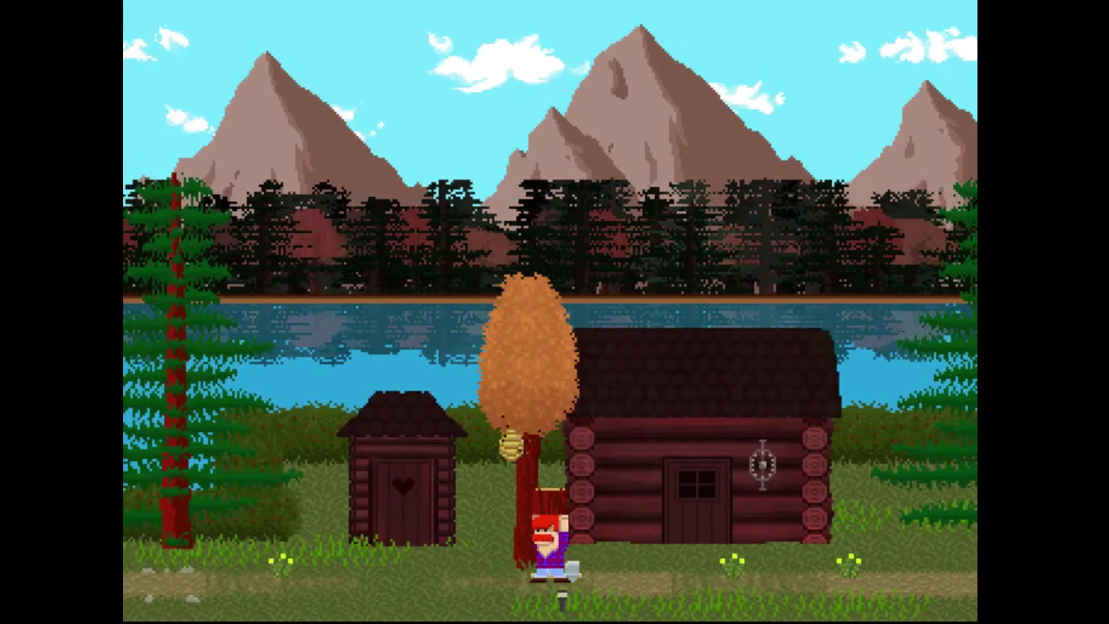
{"action": "key", "text": "z"}
{"action": "key", "text": "Right"}
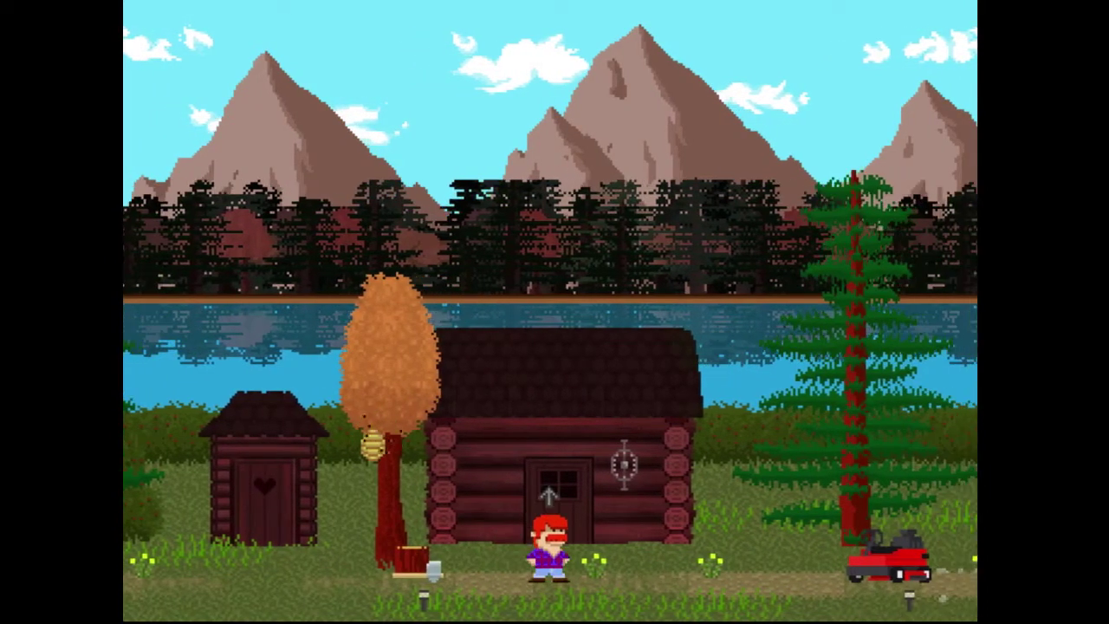
Step: Step in and out of the outhouse, then head left toward the lake
{"action": "key", "text": "Left"}
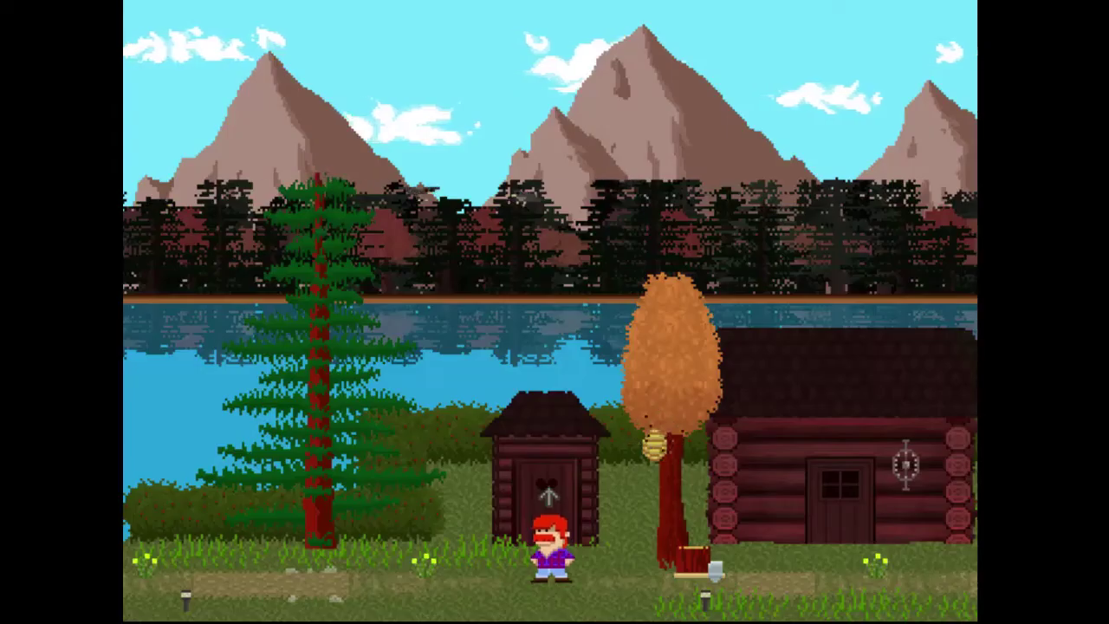
{"action": "key", "text": "Up"}
{"action": "key", "text": "Down"}
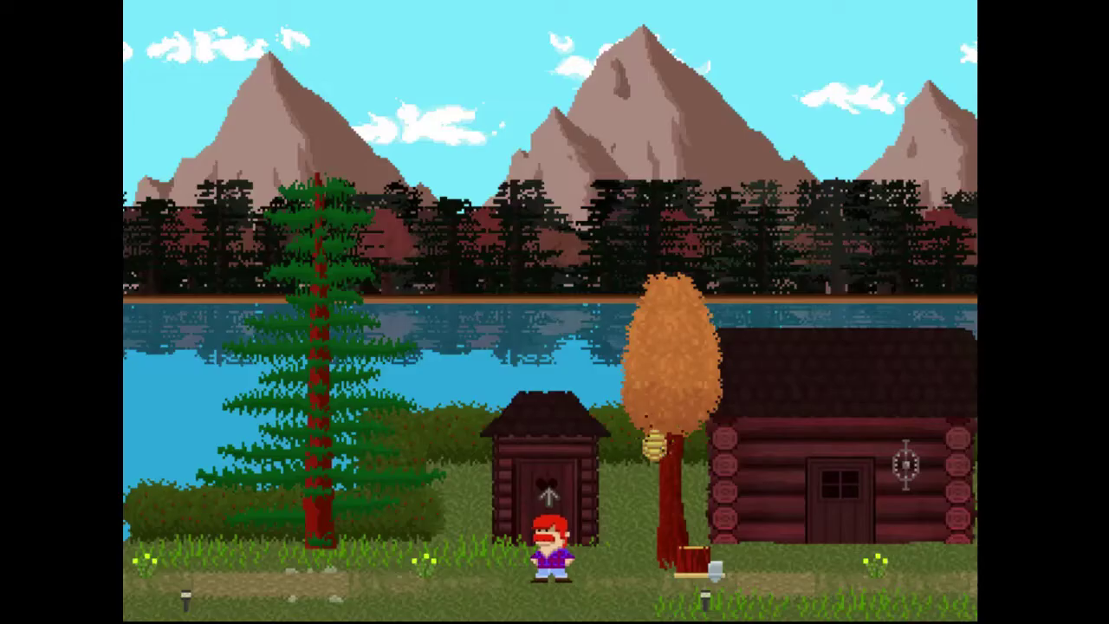
{"action": "key", "text": "Left"}
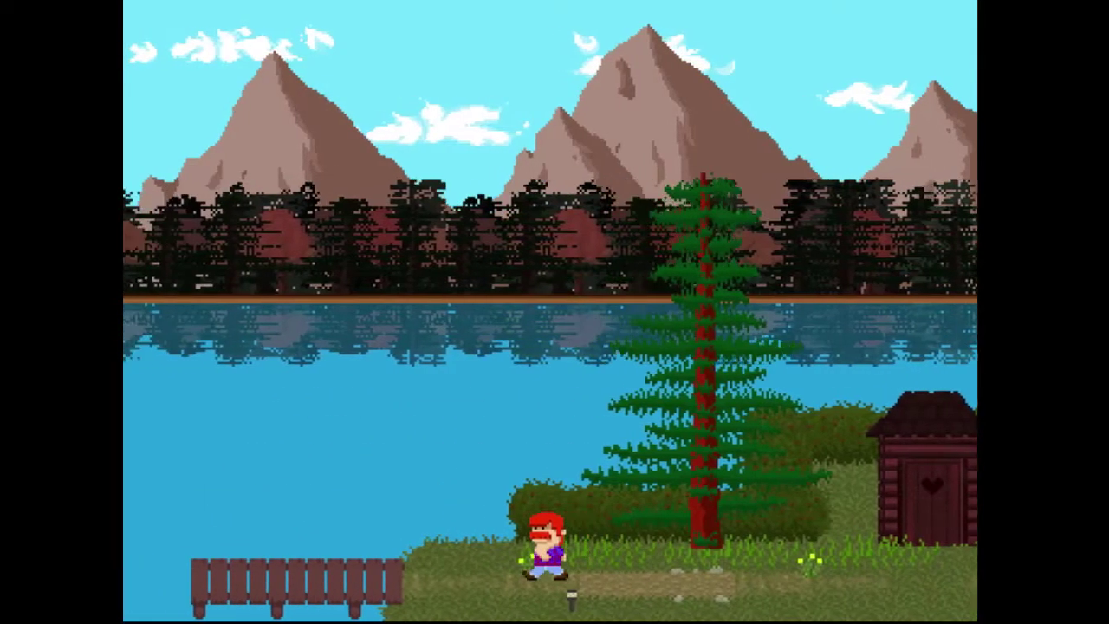
Step: Pace back and forth onto the dock
{"action": "key", "text": "Right"}
{"action": "key", "text": "Left"}
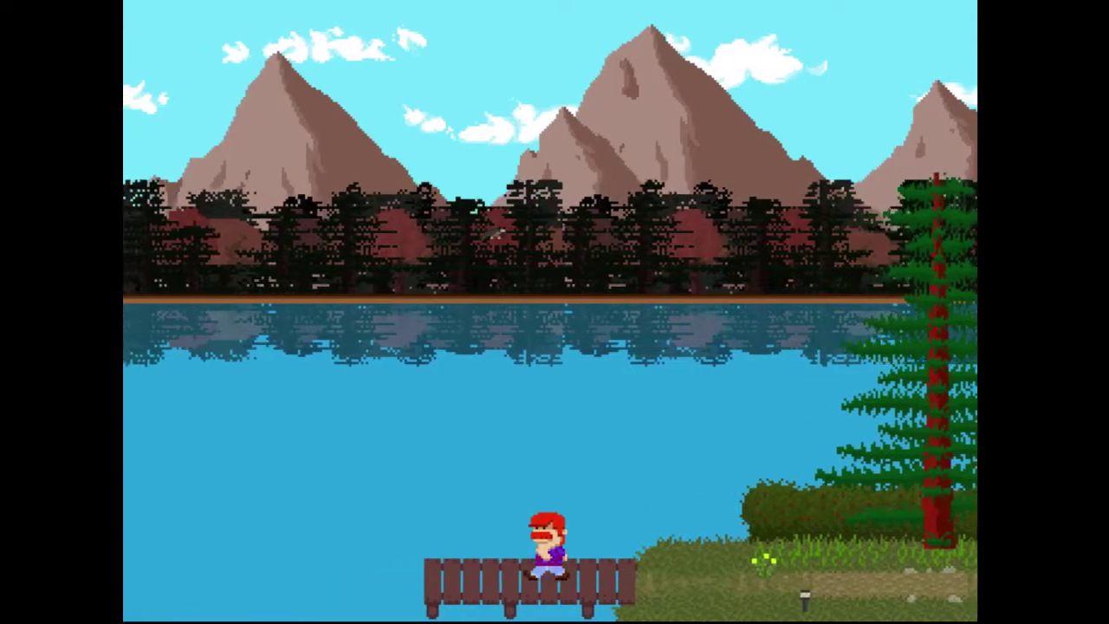
{"action": "key", "text": "Right"}
{"action": "key", "text": "Left"}
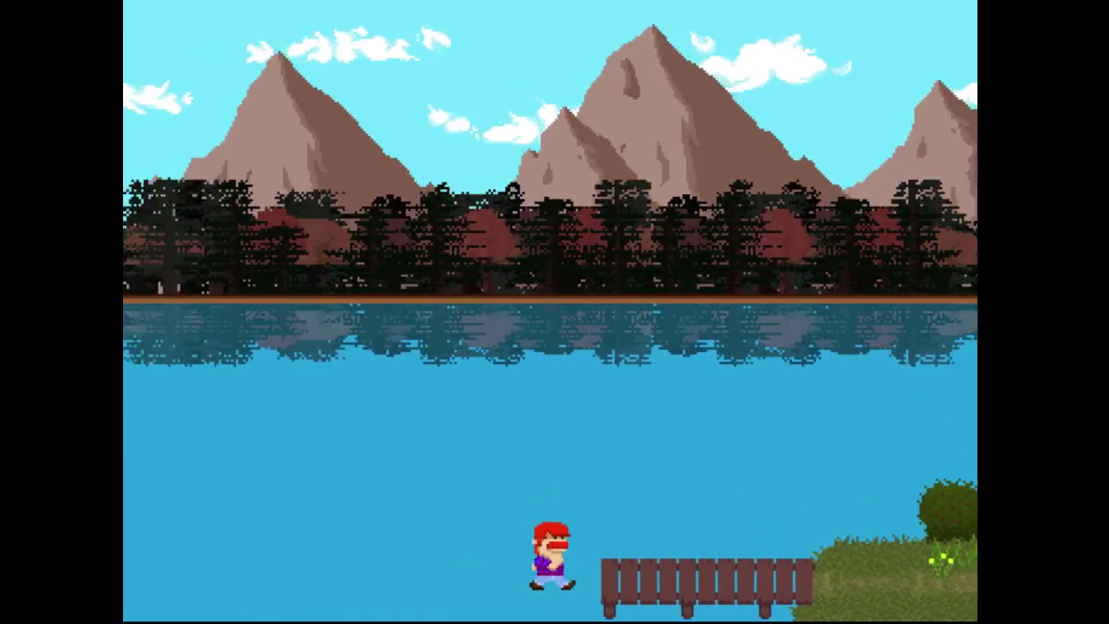
{"action": "key", "text": "Right"}
{"action": "key", "text": "Left"}
{"action": "key", "text": "Right"}
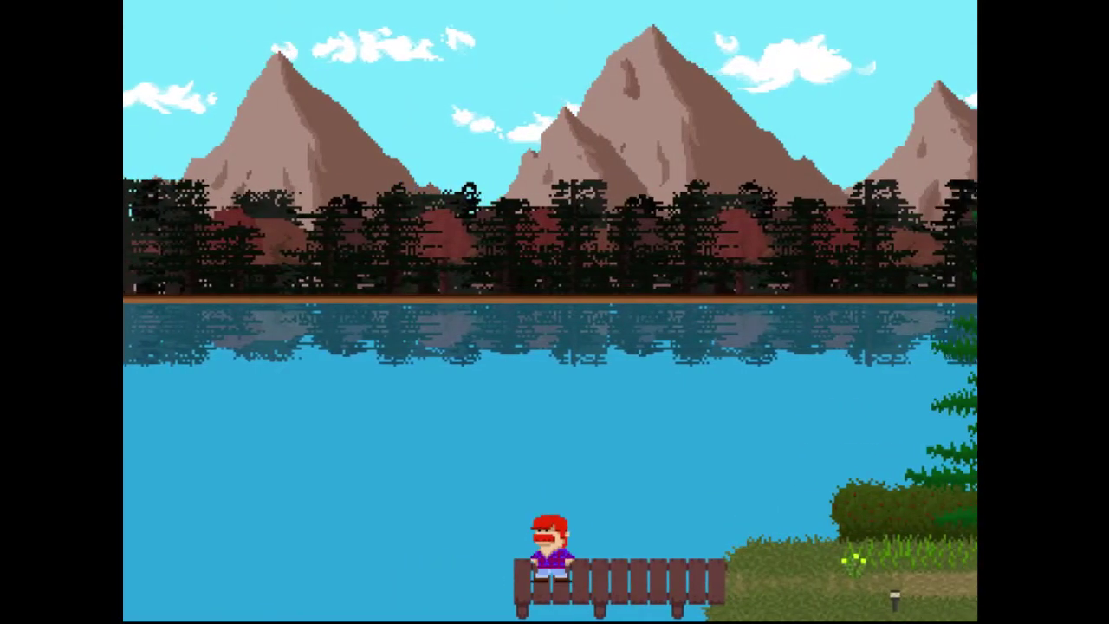
Step: Walk off the dock back to the cabin and lower the axe
{"action": "key", "text": "Right"}
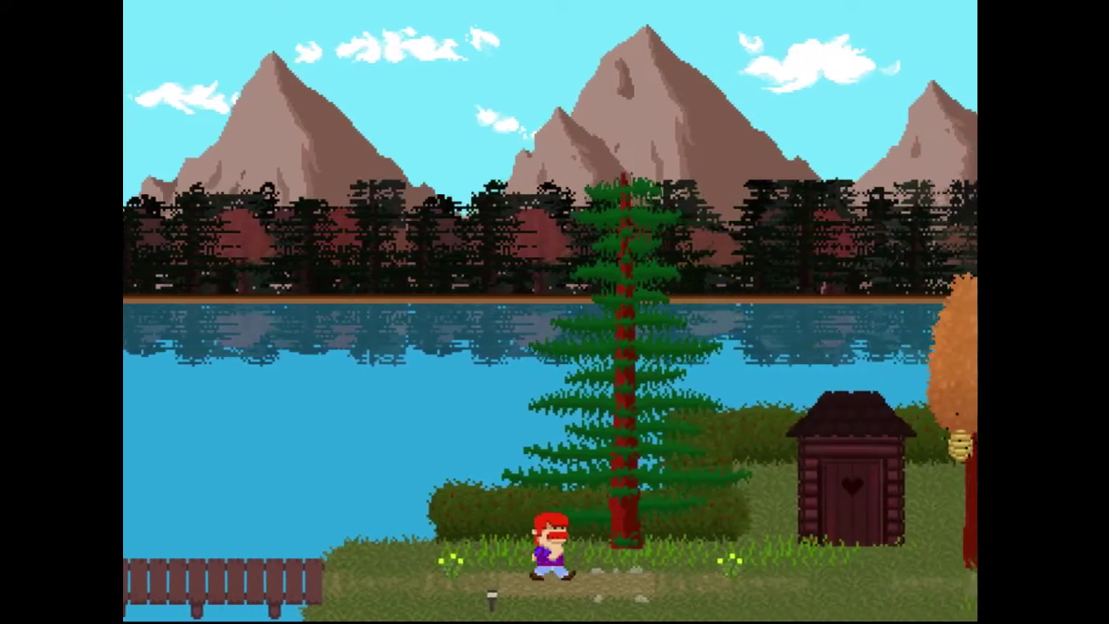
{"action": "key", "text": "Right"}
{"action": "key", "text": "Left"}
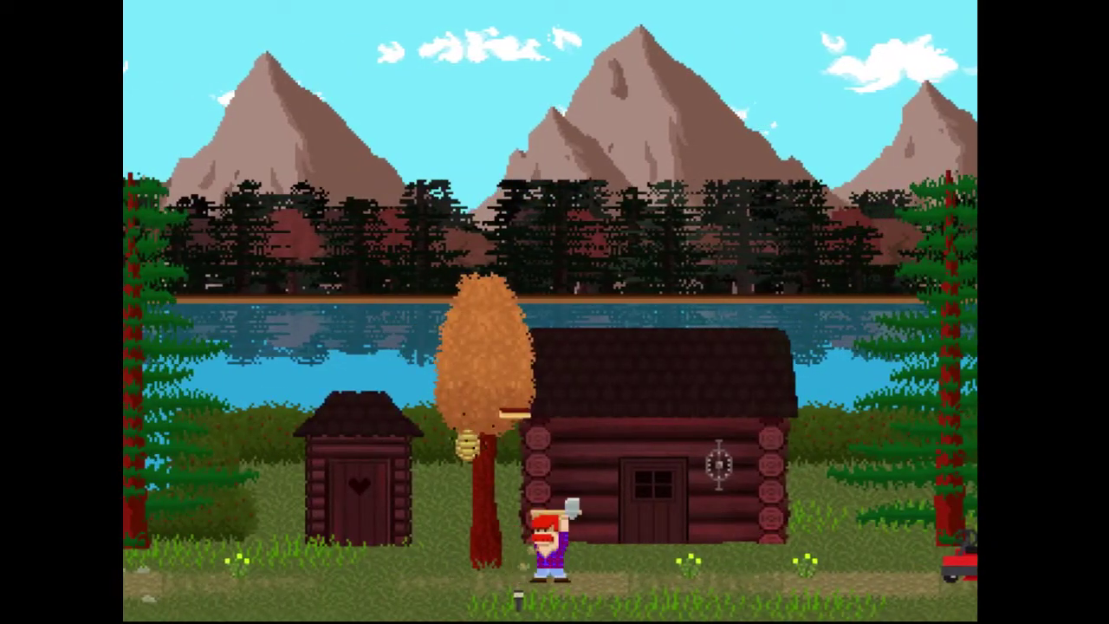
{"action": "key", "text": "Left"}
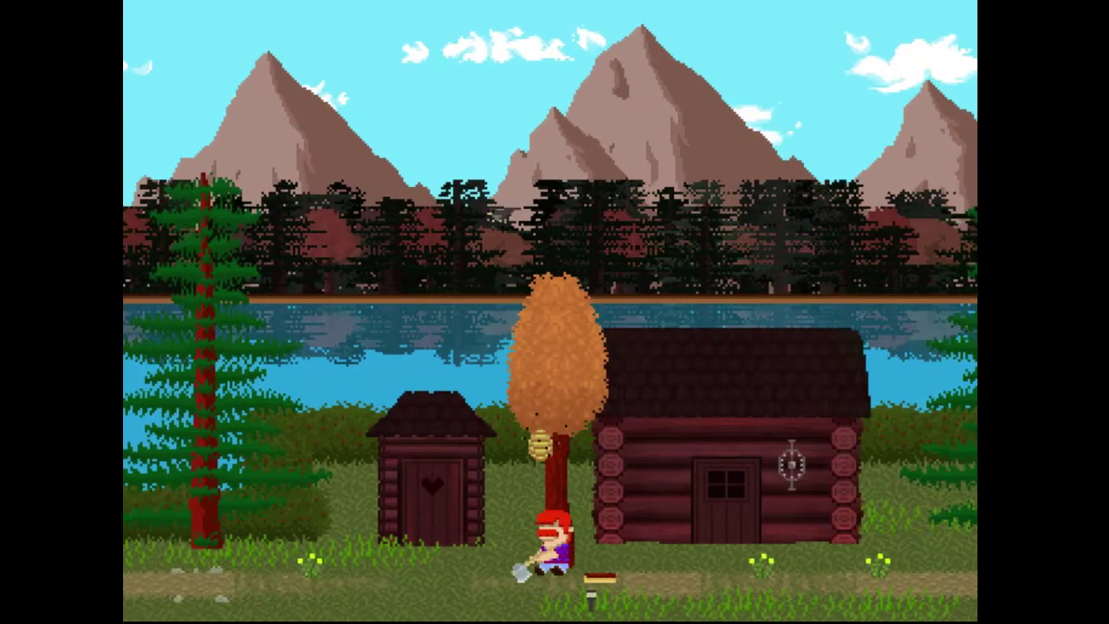
Step: Walk right past the red mower and red tree to the lakeside cabin
{"action": "key", "text": "Right"}
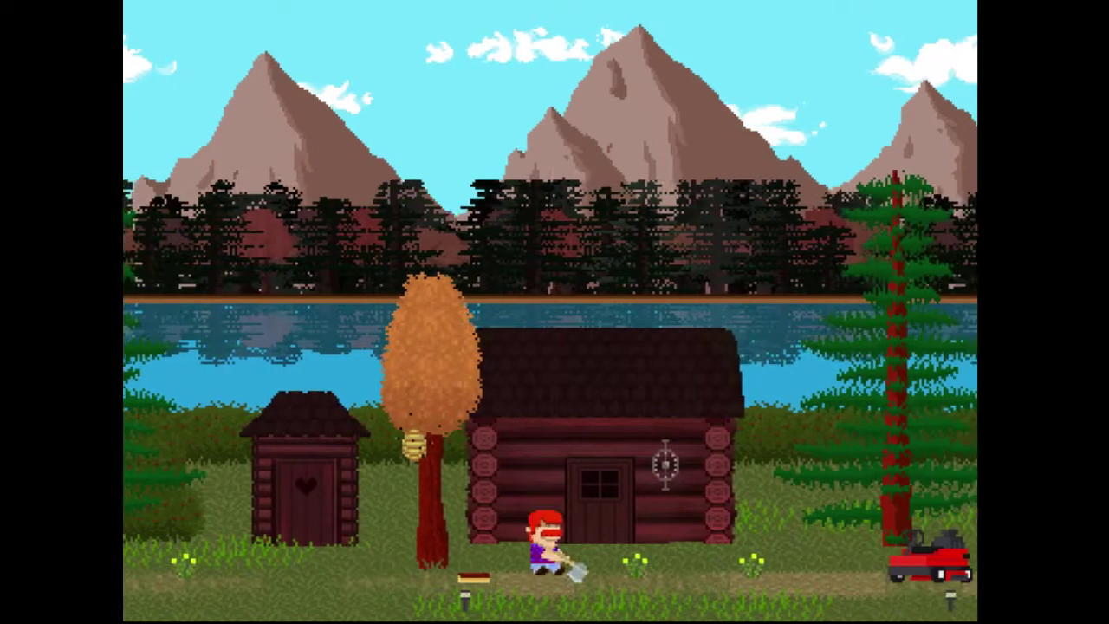
{"action": "key", "text": "Right"}
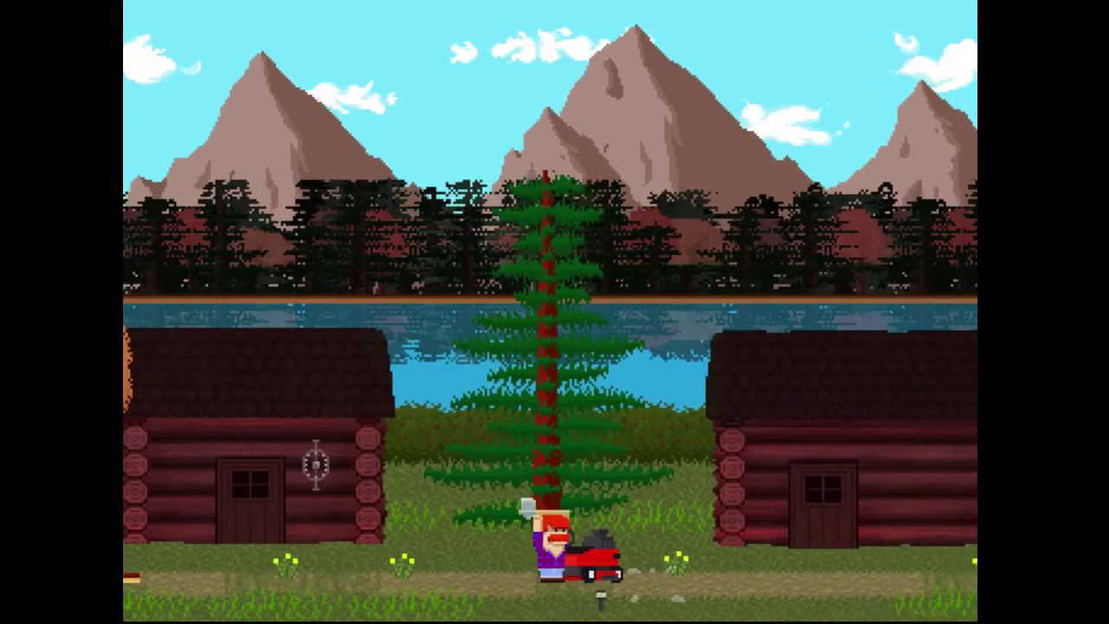
{"action": "key", "text": "Right"}
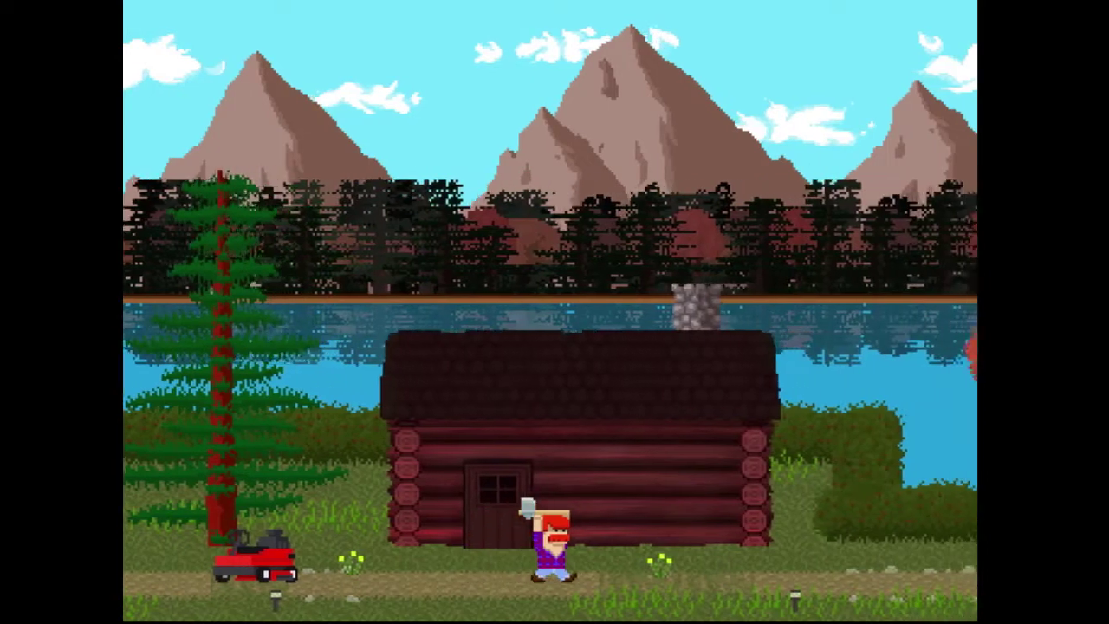
{"action": "key", "text": "Right"}
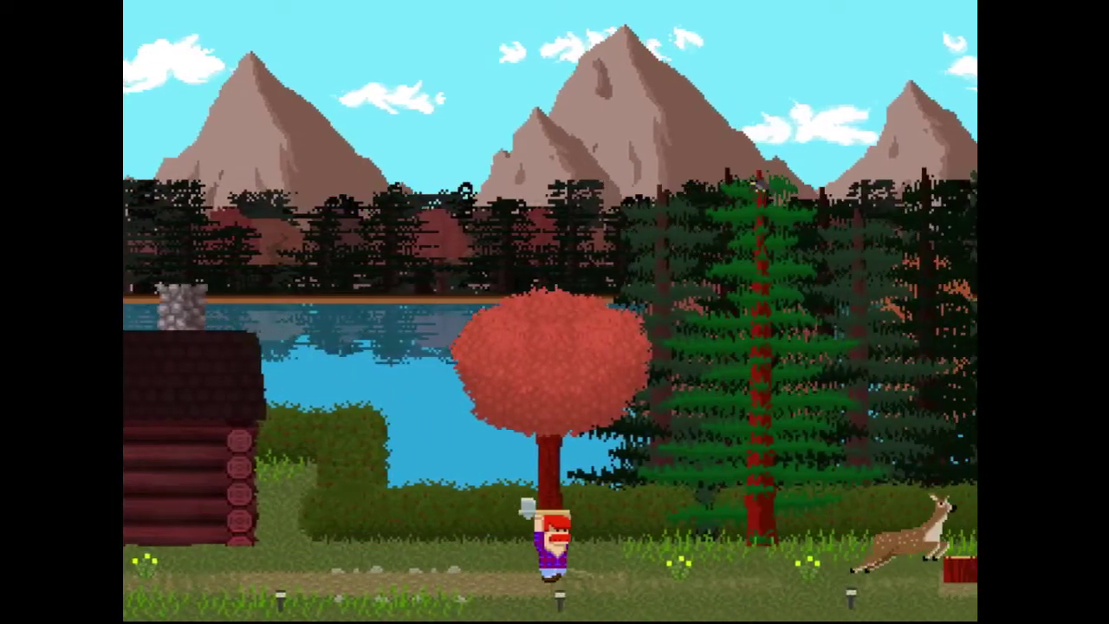
{"action": "key", "text": "Right"}
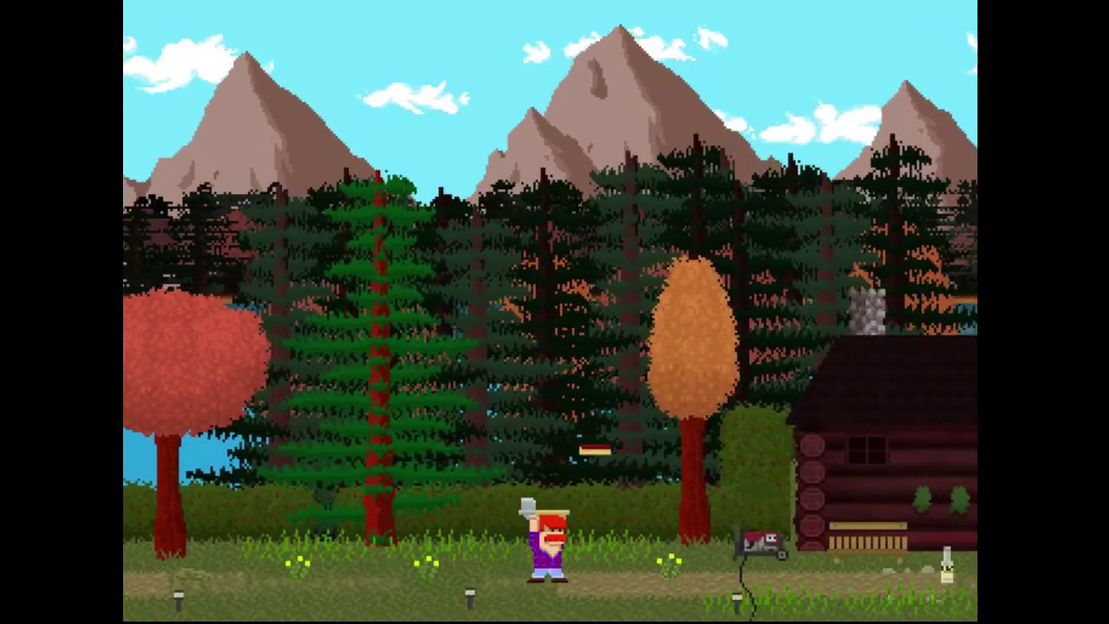
{"action": "key", "text": "Right"}
{"action": "key", "text": "Left"}
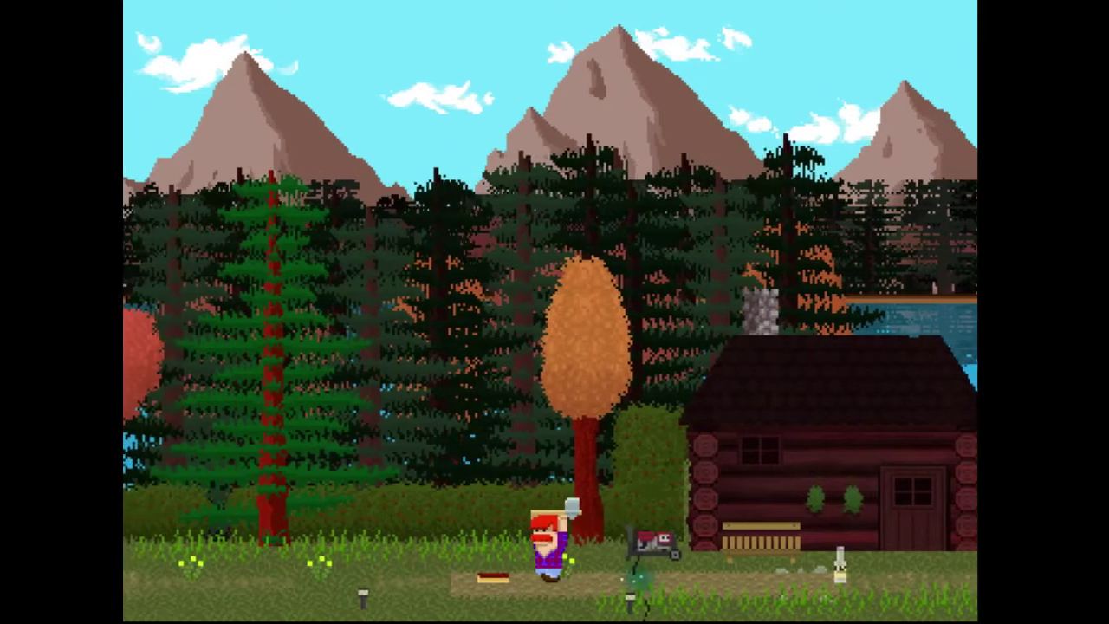
{"action": "key", "text": "Right"}
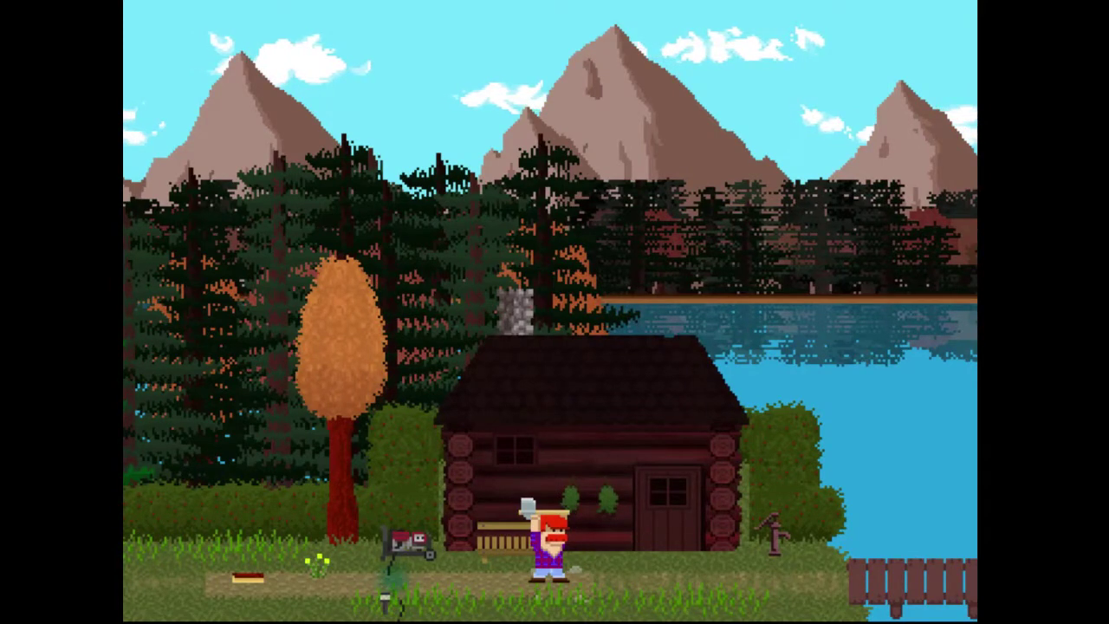
Step: Walk out along the lakeside dock and back
{"action": "key", "text": "Right"}
{"action": "key", "text": "Right"}
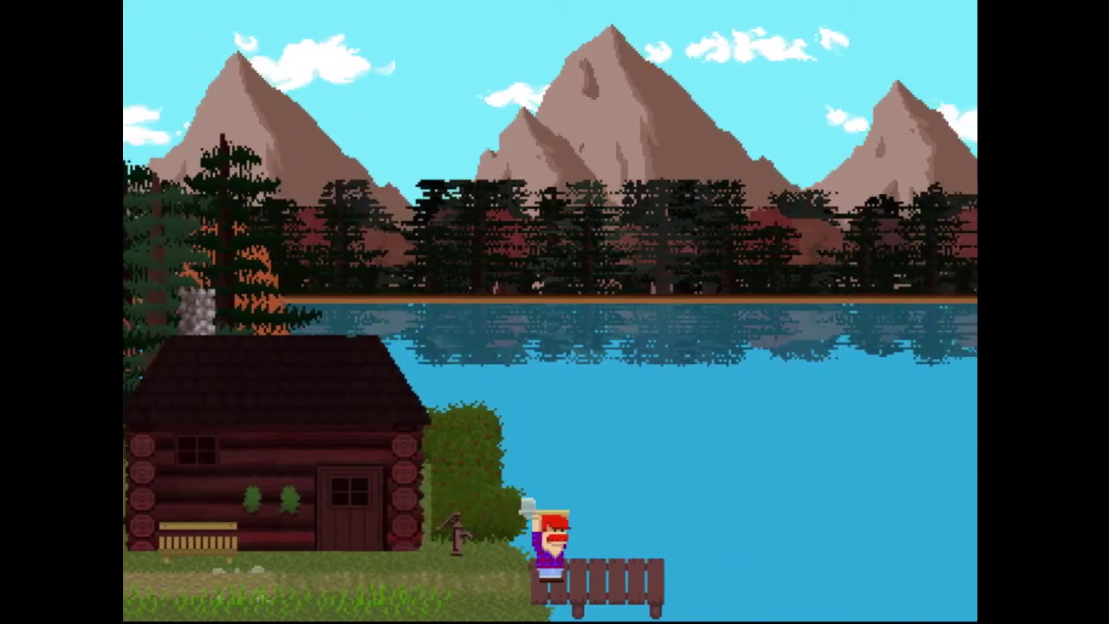
{"action": "key", "text": "Right"}
{"action": "key", "text": "Left"}
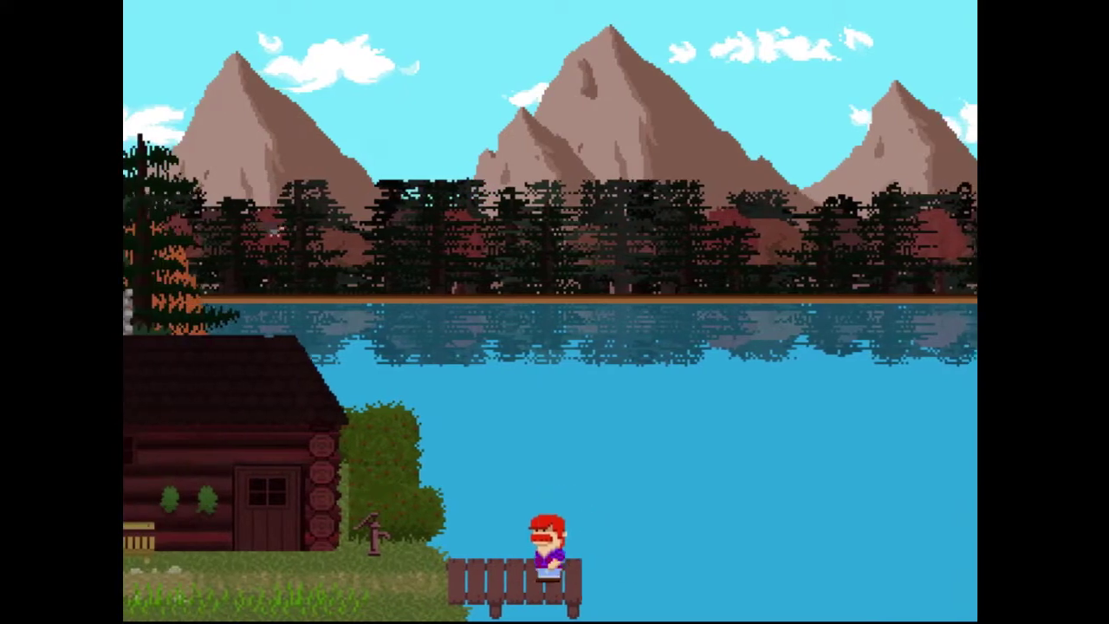
{"action": "key", "text": "Left"}
{"action": "key", "text": "Left"}
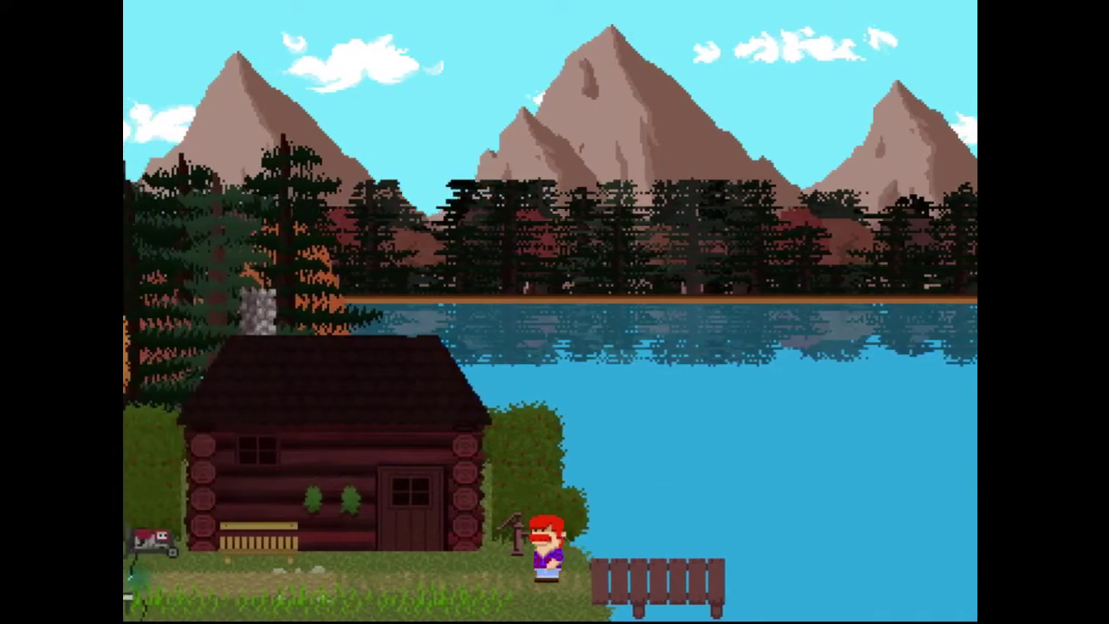
{"action": "key", "text": "Left"}
{"action": "key", "text": "Right"}
{"action": "key", "text": "Right"}
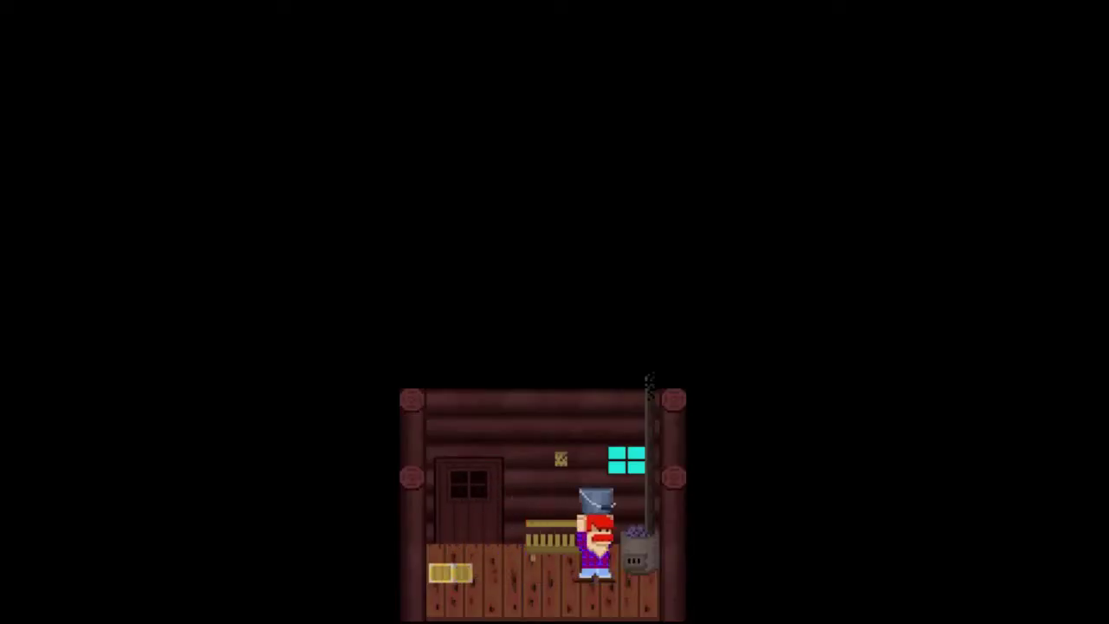
Step: Throw the crate onto the bench, then leave the cabin heading left
{"action": "key", "text": "Left"}
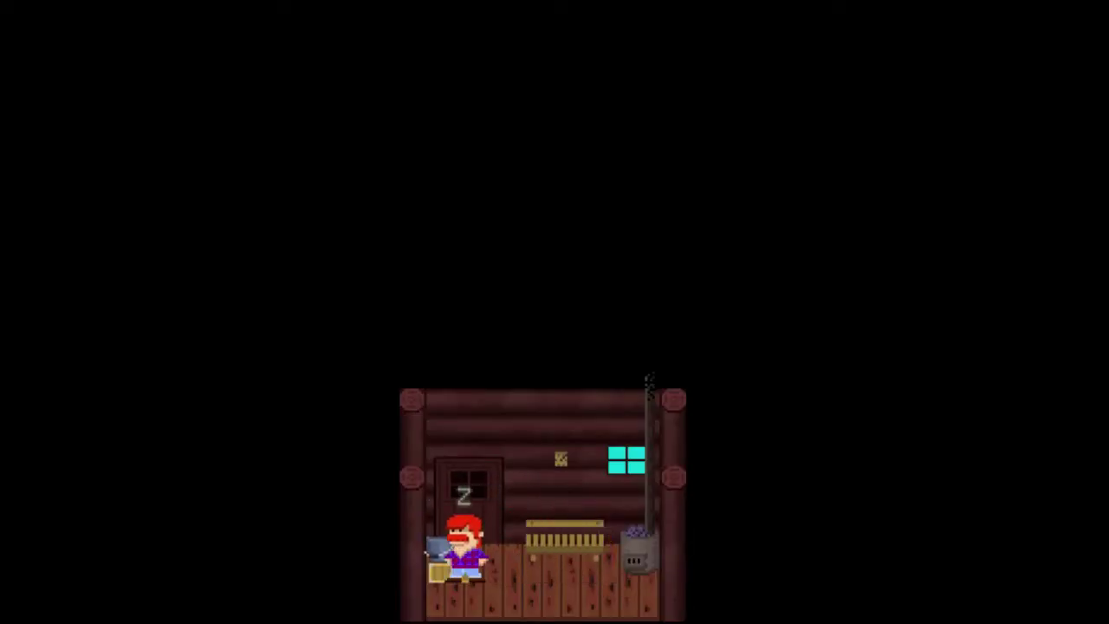
{"action": "key", "text": "z"}
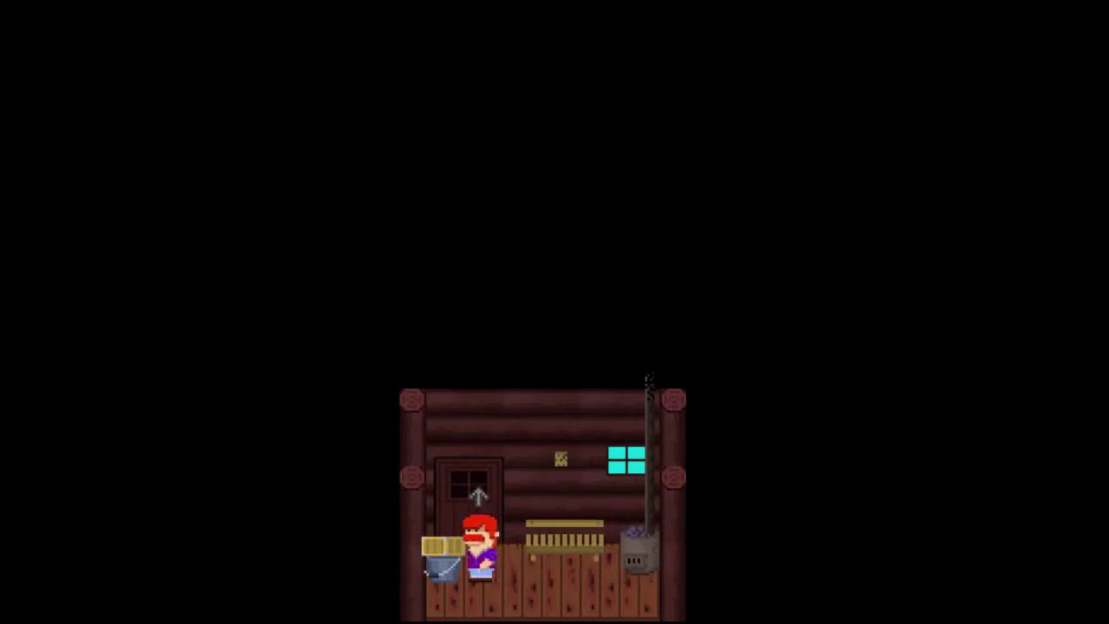
{"action": "key", "text": "Up"}
{"action": "key", "text": "Left"}
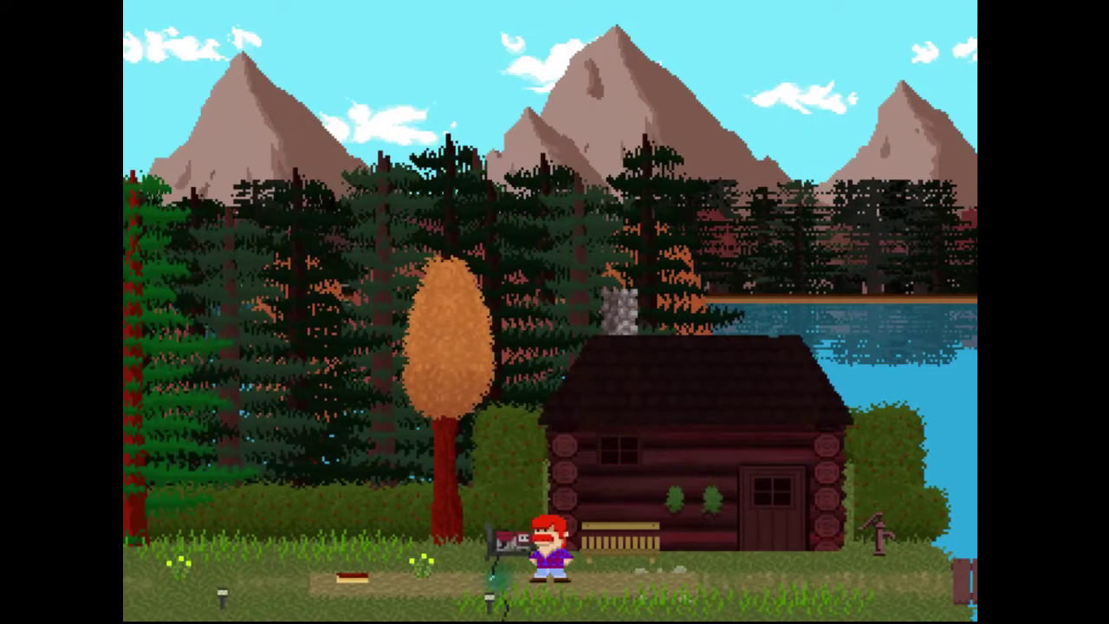
Step: Pace right and back left in front of the cabin
{"action": "key", "text": "Right"}
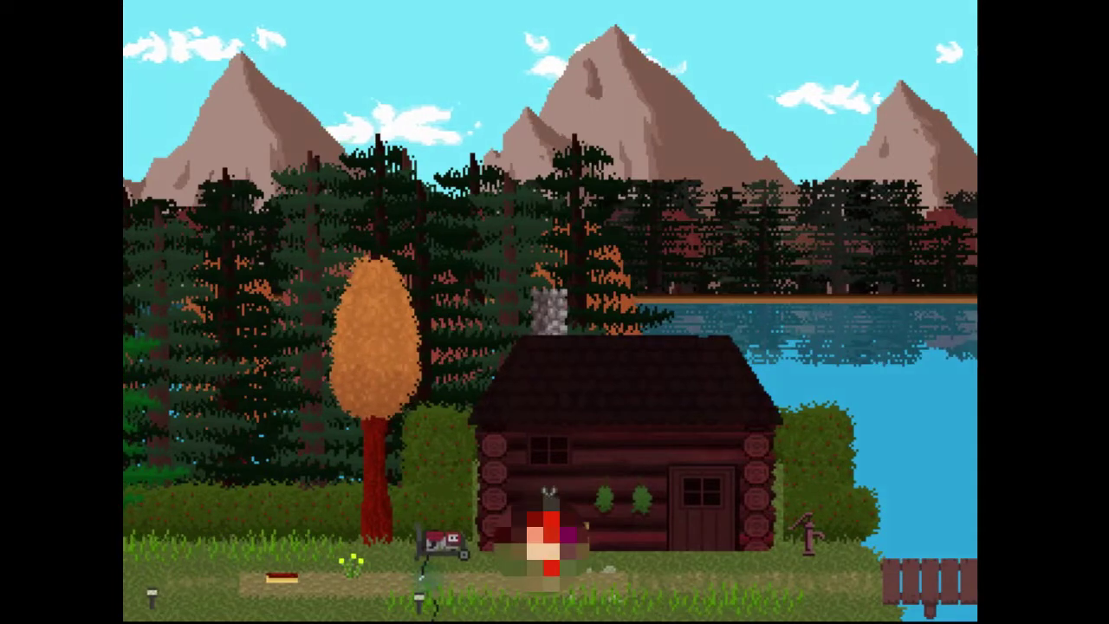
{"action": "key", "text": "Right"}
{"action": "key", "text": "Left"}
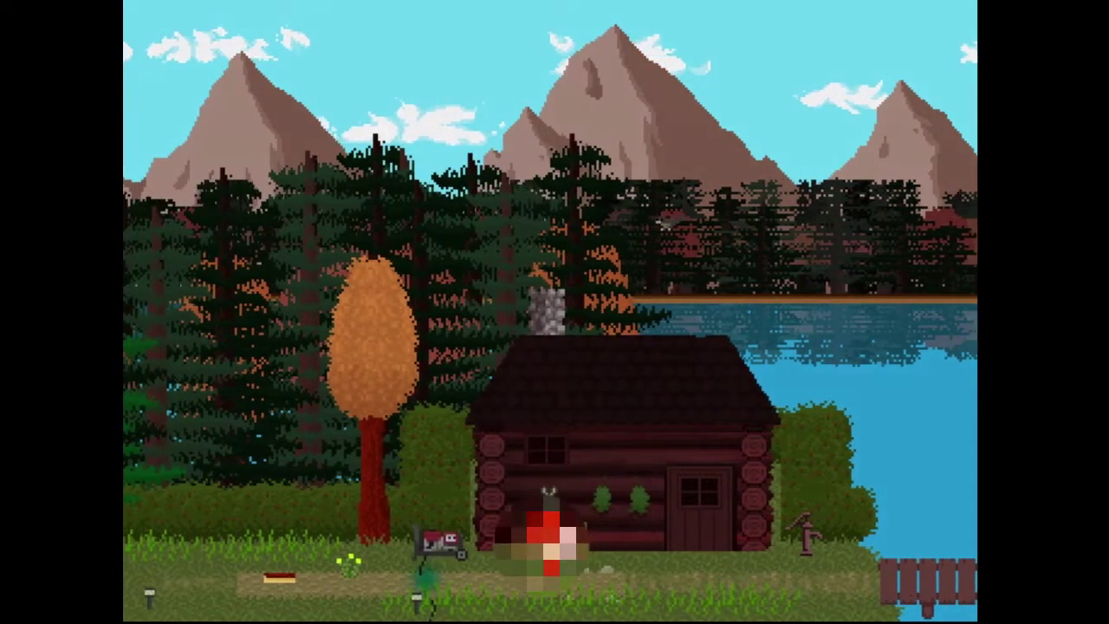
{"action": "key", "text": "Right"}
{"action": "key", "text": "Left"}
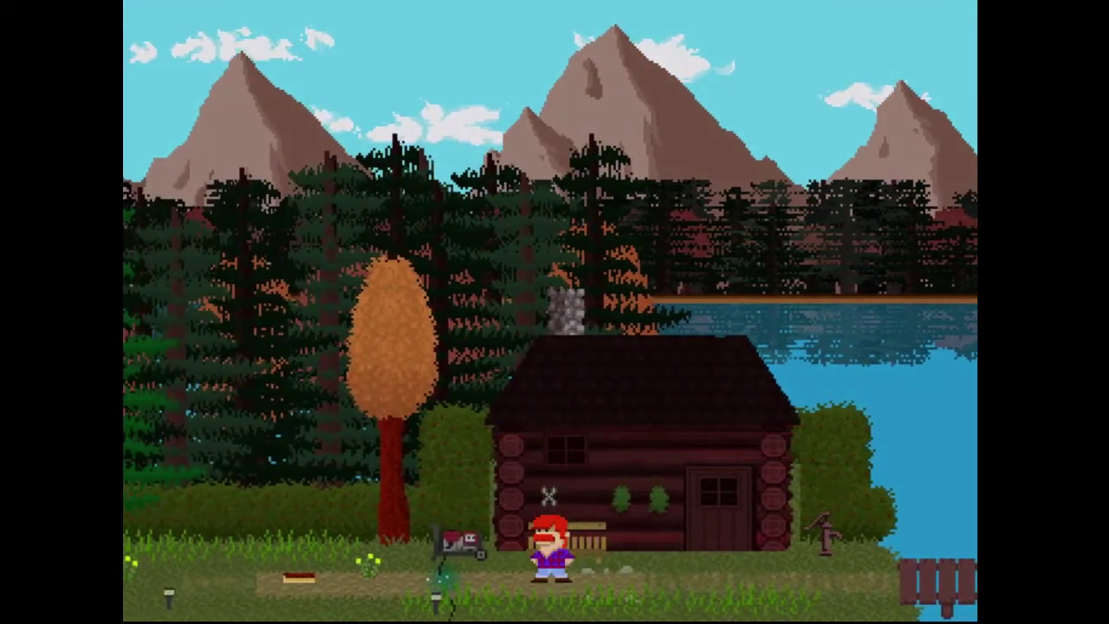
Step: Walk left past the red tree and cabin toward the outhouse, then turn back
{"action": "key", "text": "Left"}
{"action": "key", "text": "Left"}
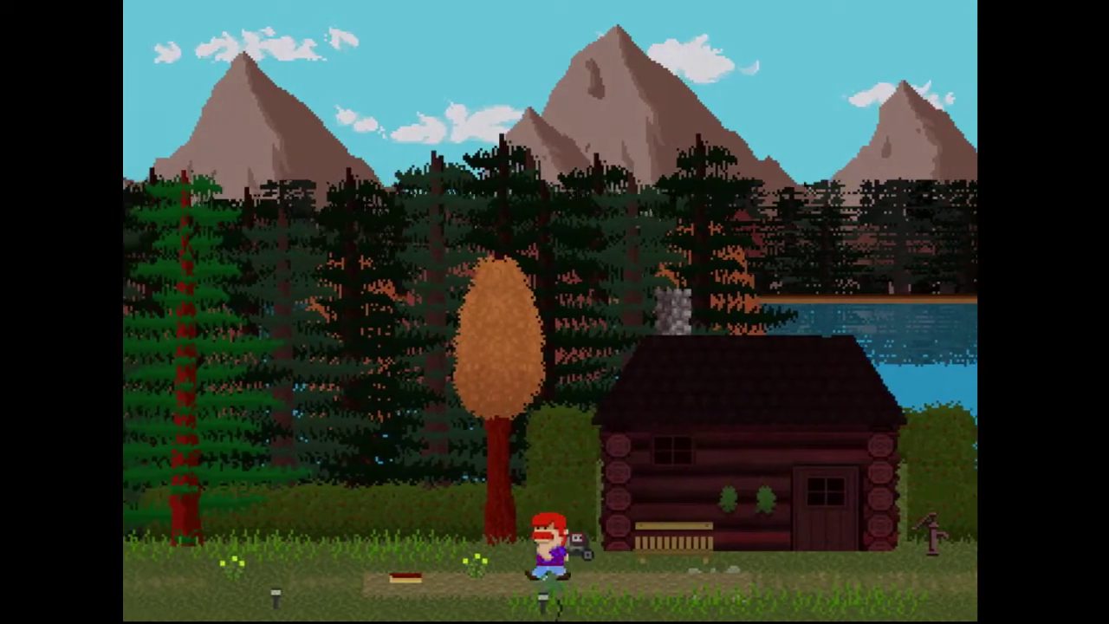
{"action": "key", "text": "Left"}
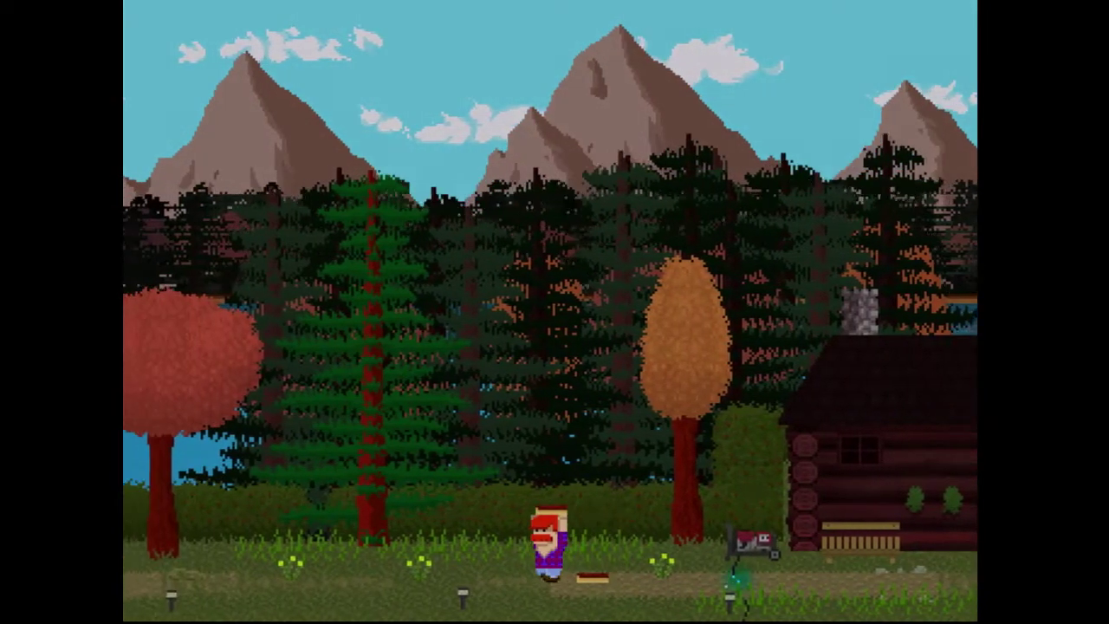
{"action": "key", "text": "Right"}
{"action": "key", "text": "Left"}
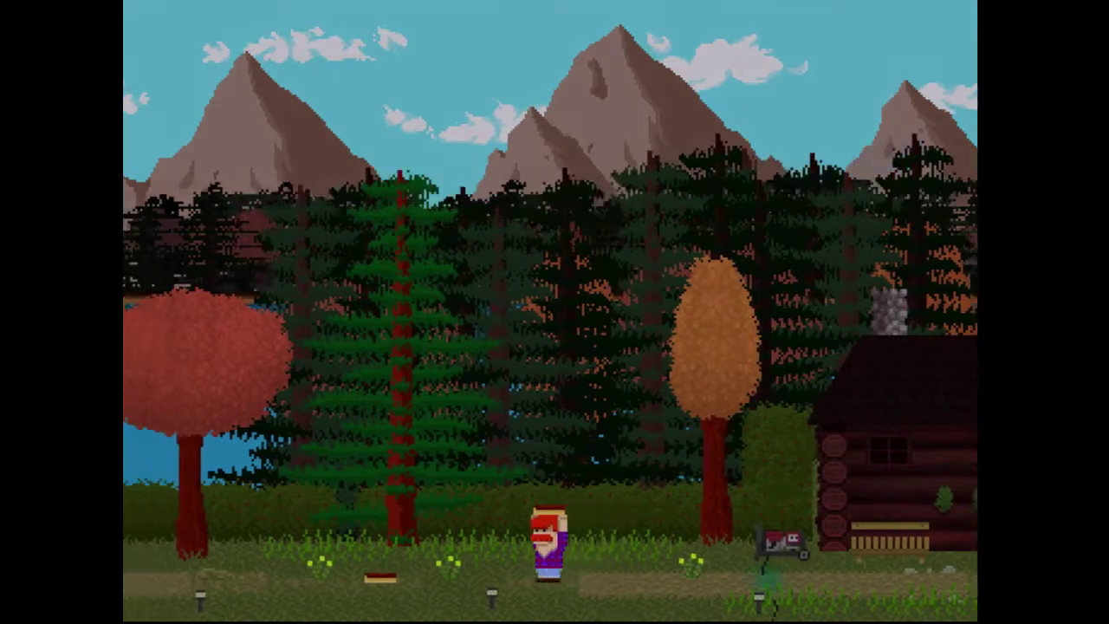
{"action": "key", "text": "Left"}
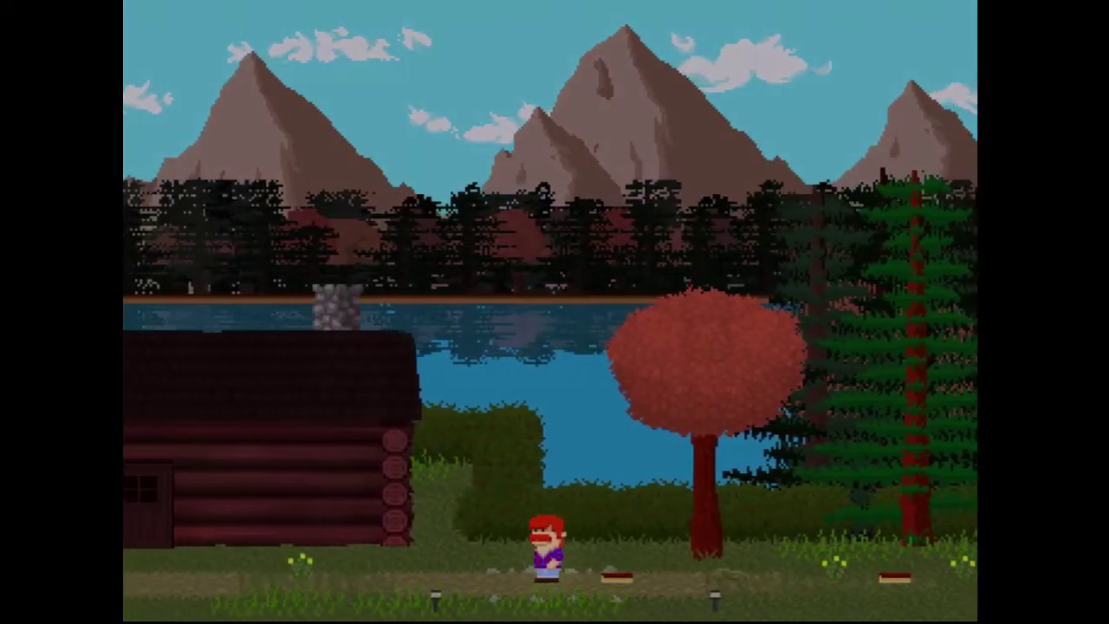
{"action": "key", "text": "Left"}
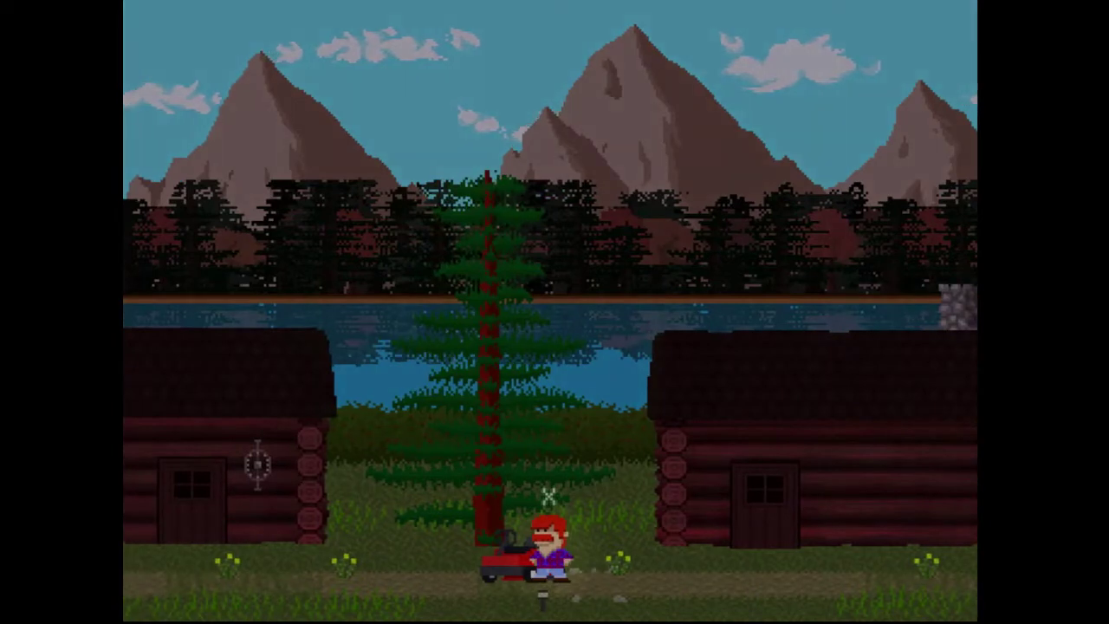
{"action": "key", "text": "Left"}
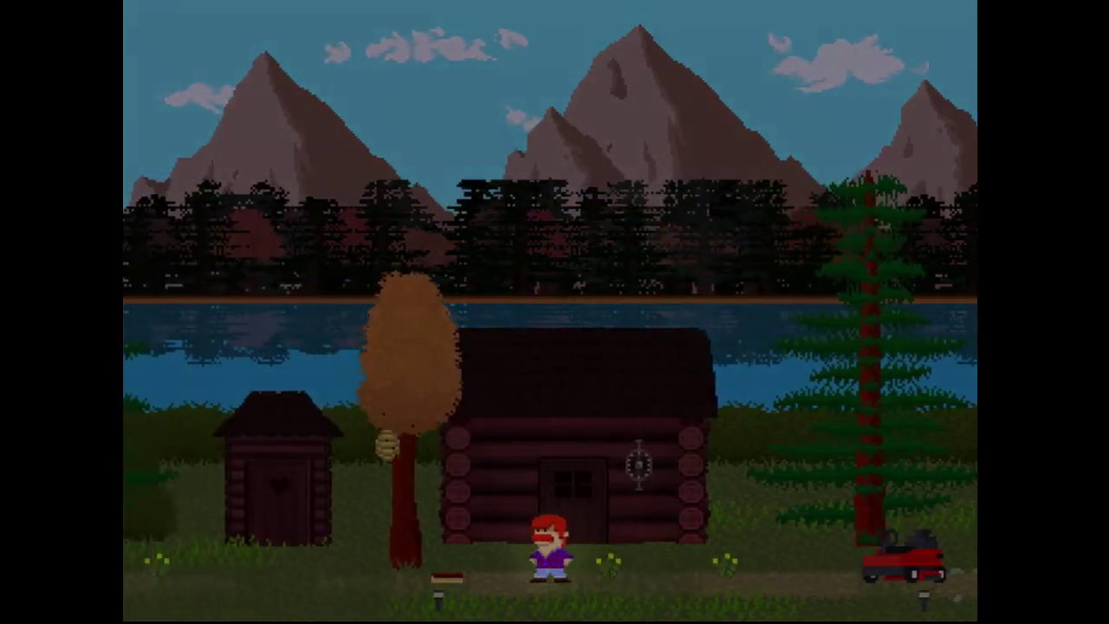
{"action": "key", "text": "Right"}
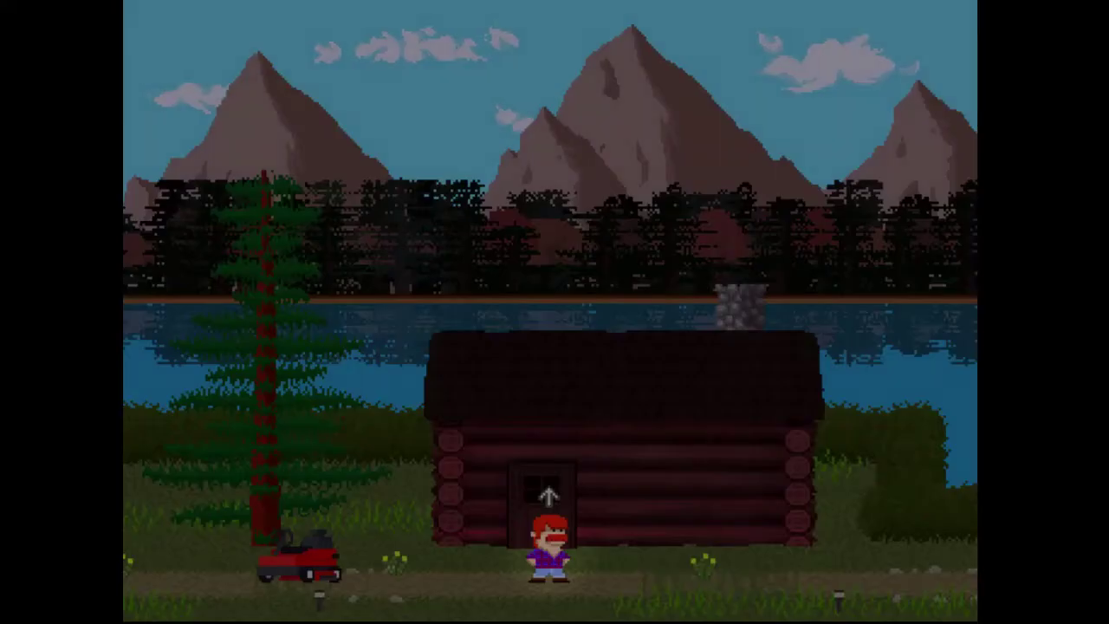
Step: Leave the cabin and walk right past the red tree into the lakeside cabin
{"action": "key", "text": "Right"}
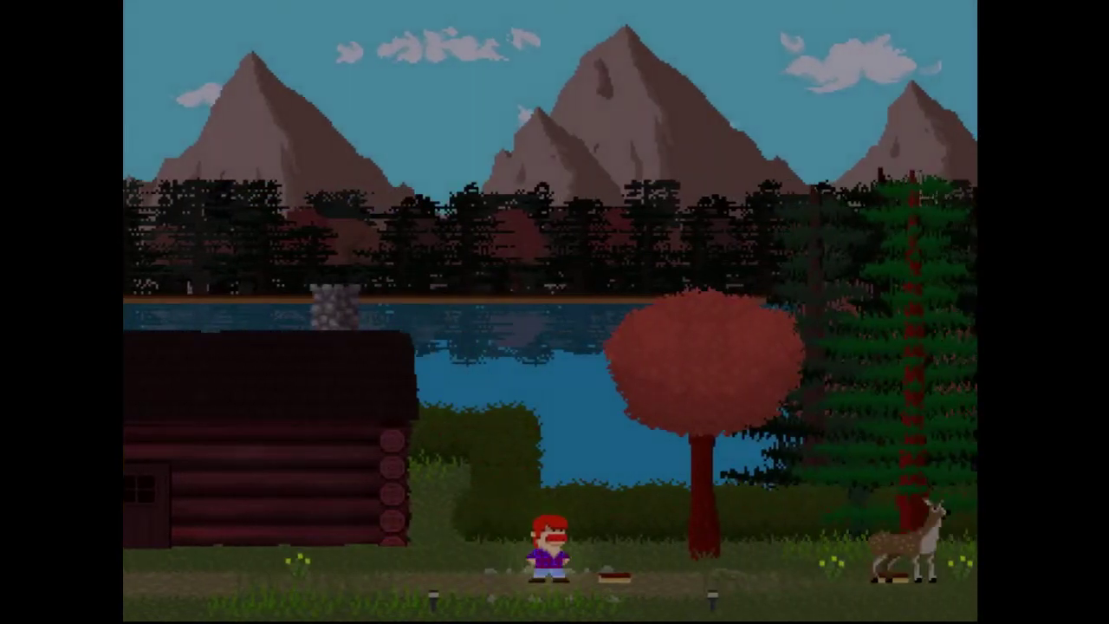
{"action": "key", "text": "Right"}
{"action": "key", "text": "Right"}
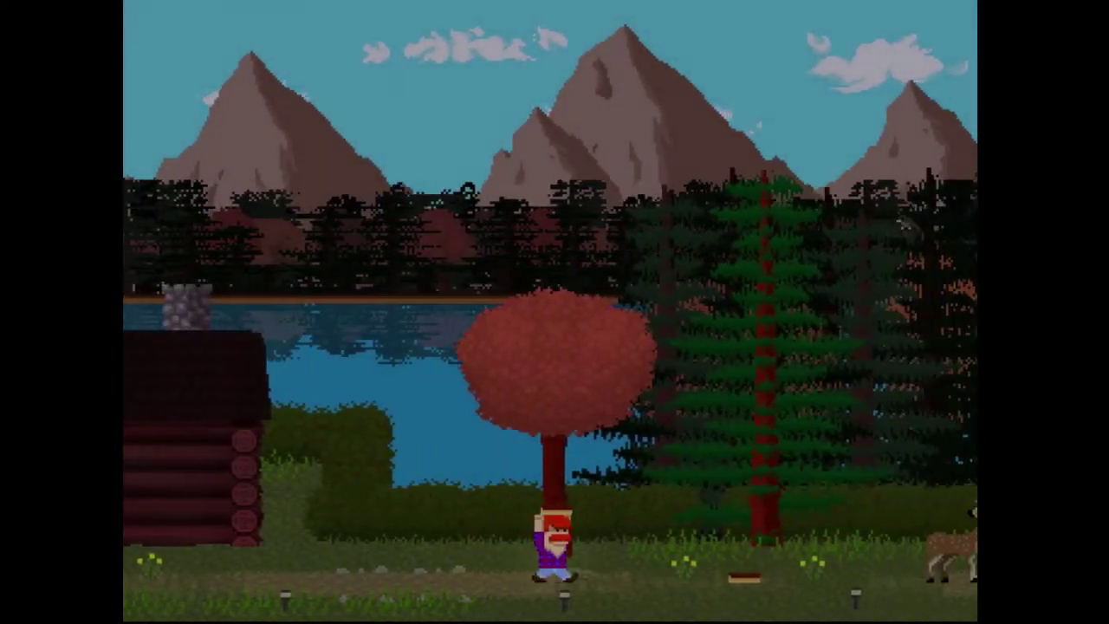
{"action": "key", "text": "Right"}
{"action": "key", "text": "Right"}
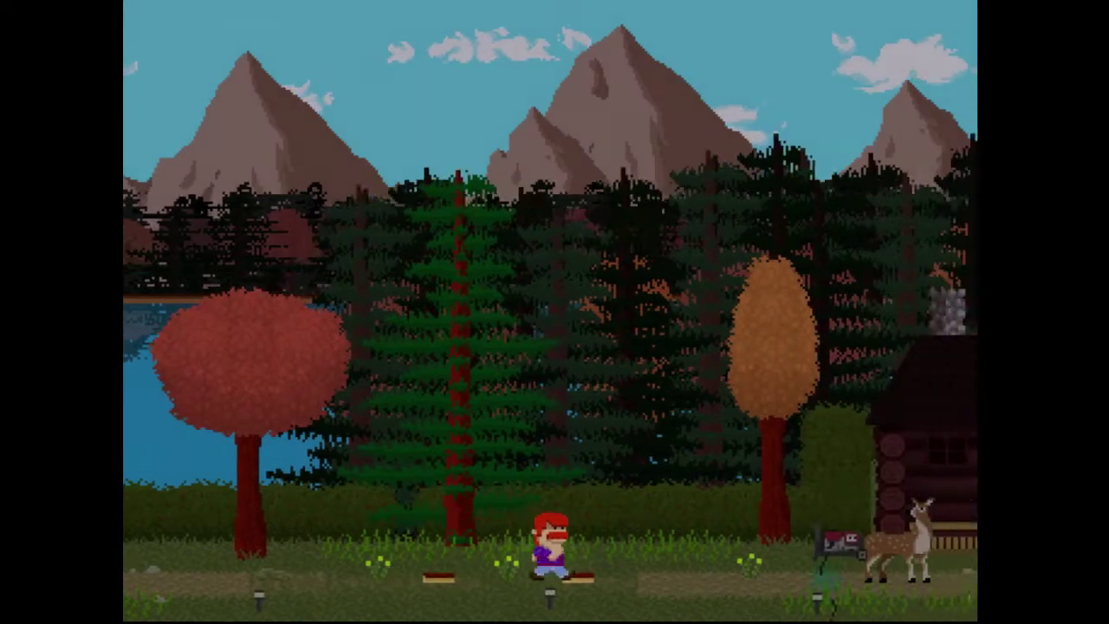
{"action": "key", "text": "Right"}
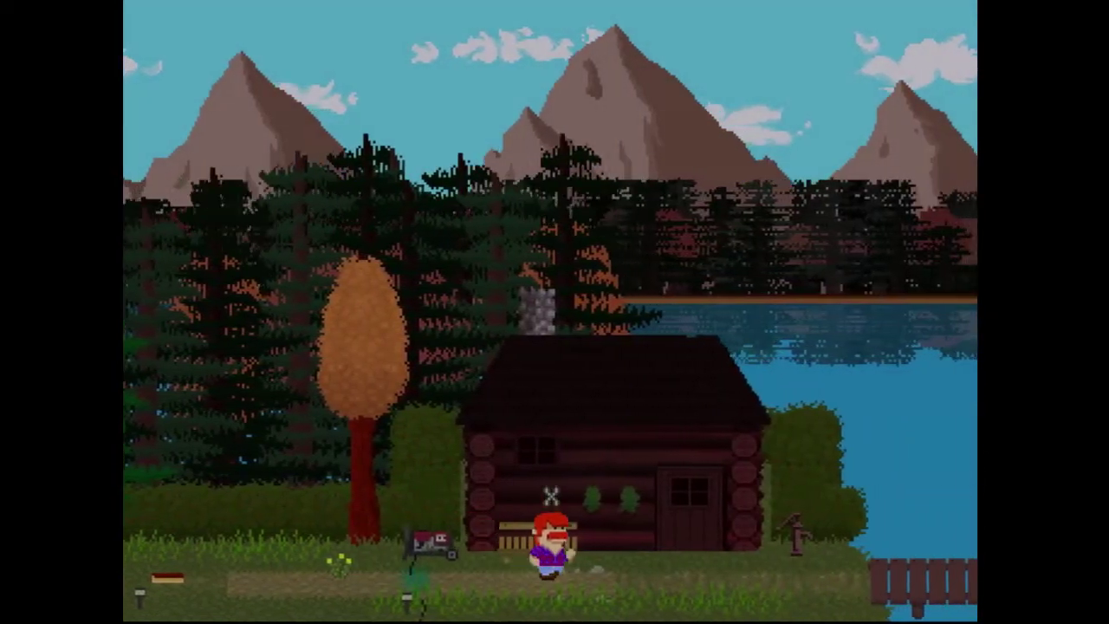
{"action": "key", "text": "Right"}
Step: Step out of the cabin with Up, then walk back inside
{"action": "key", "text": "Up"}
{"action": "key", "text": "Right"}
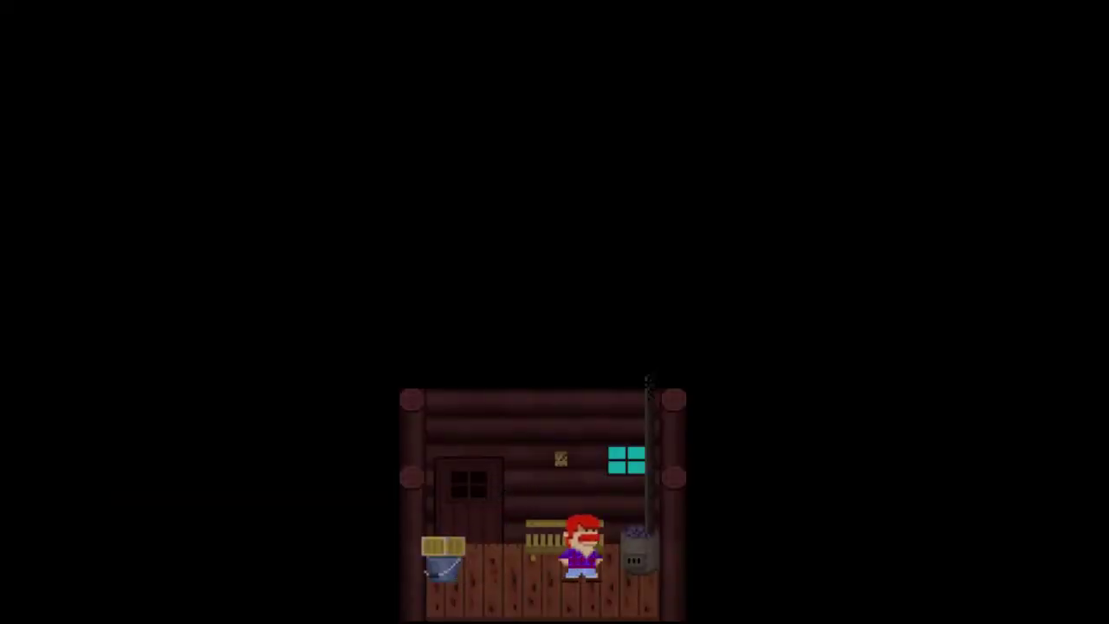
{"action": "key", "text": "Right"}
{"action": "key", "text": "Left"}
{"action": "key", "text": "Up"}
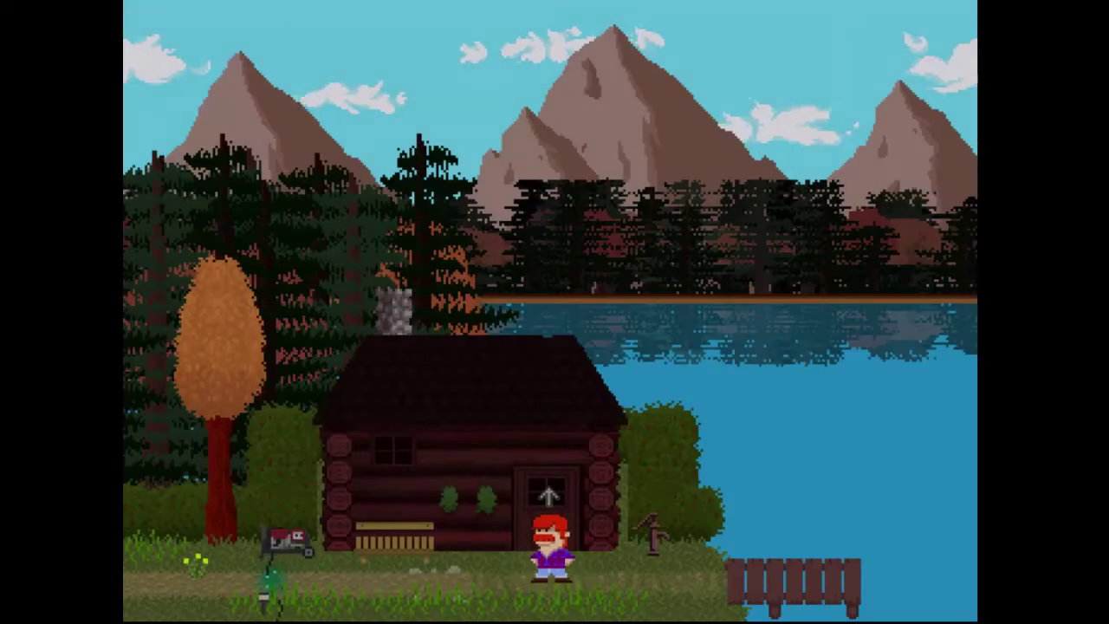
{"action": "key", "text": "Left"}
{"action": "key", "text": "Left"}
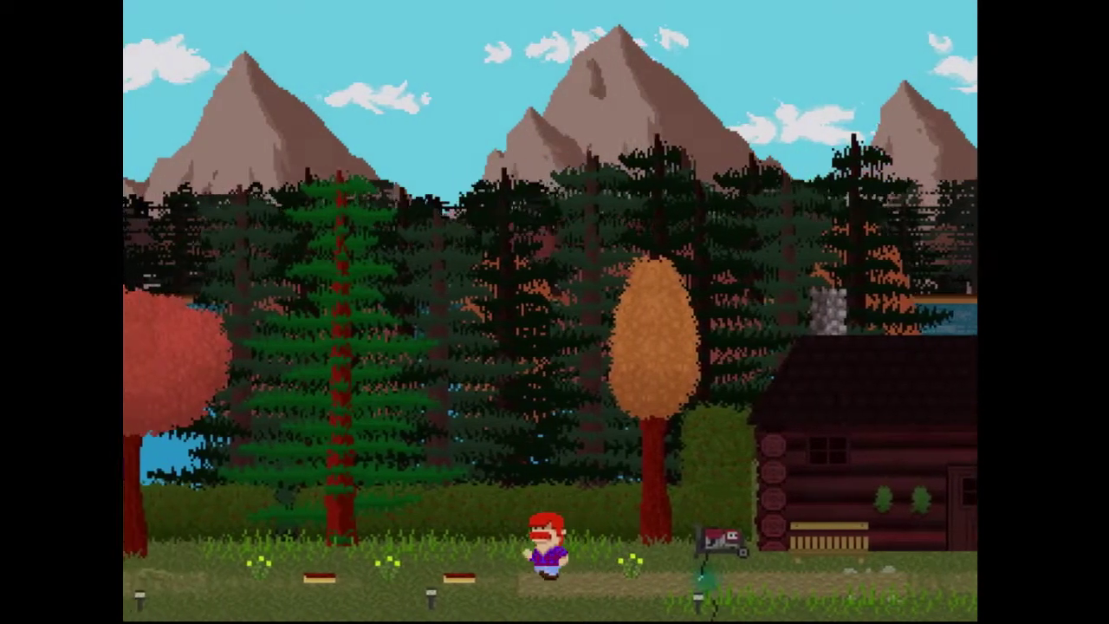
{"action": "key", "text": "Right"}
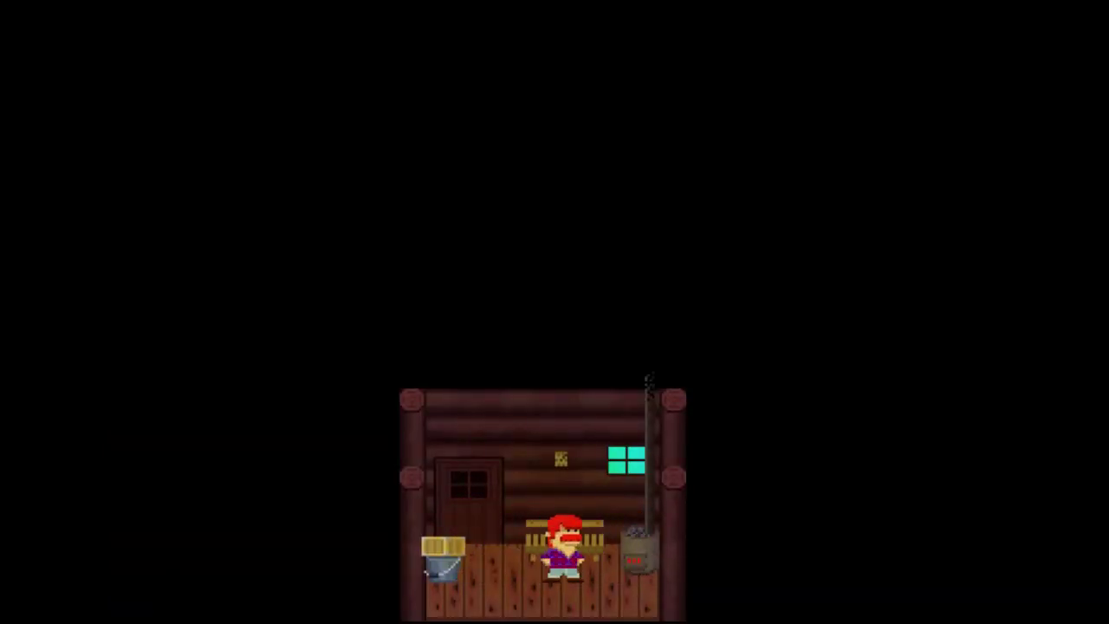
{"action": "key", "text": "Left"}
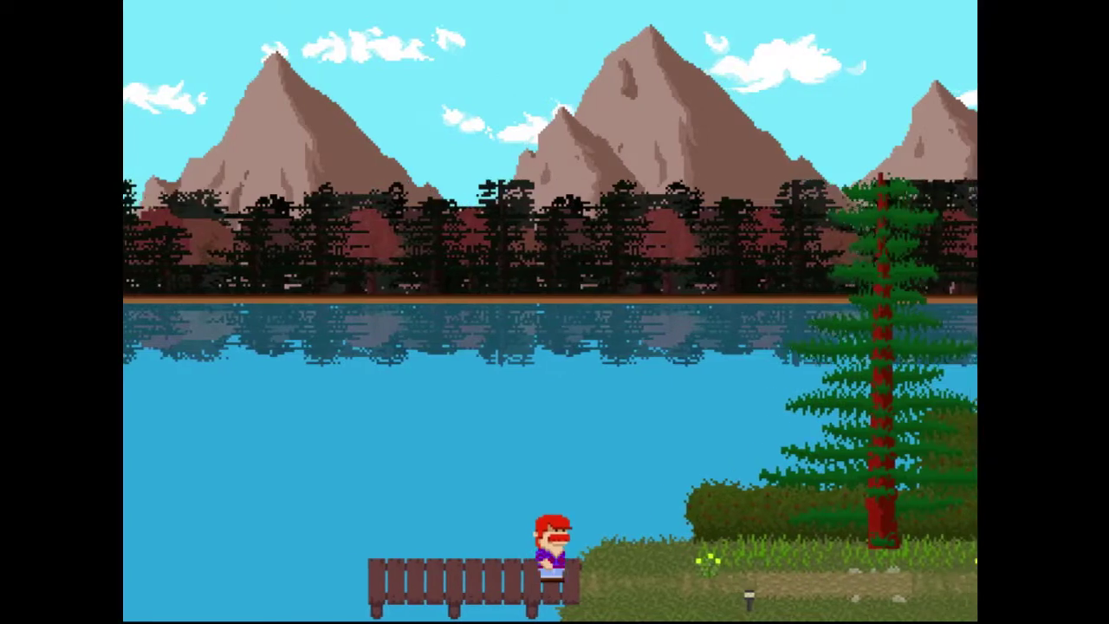
Step: Walk from the stove to the bench, onto the dock, then right past the outhouse
{"action": "key", "text": "Right"}
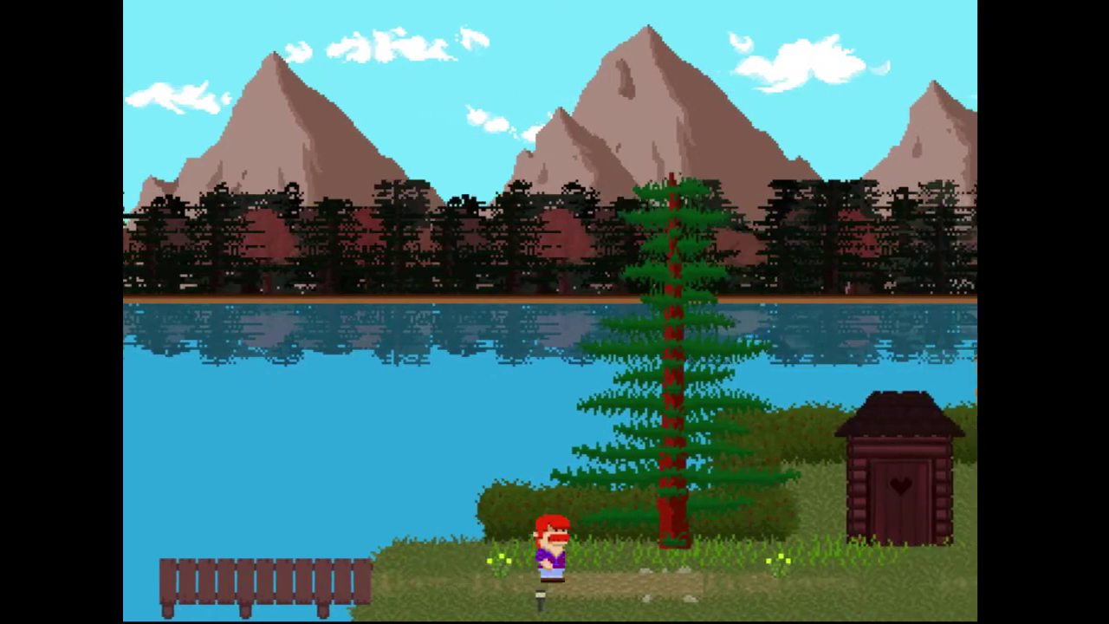
{"action": "key", "text": "Left"}
{"action": "key", "text": "Left"}
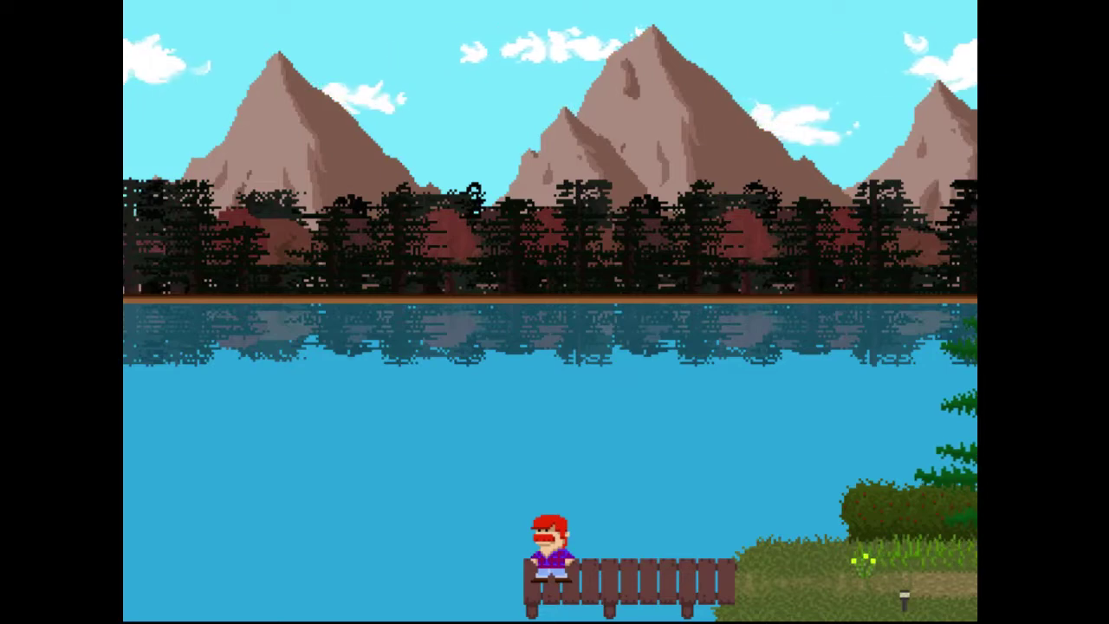
{"action": "key", "text": "Right"}
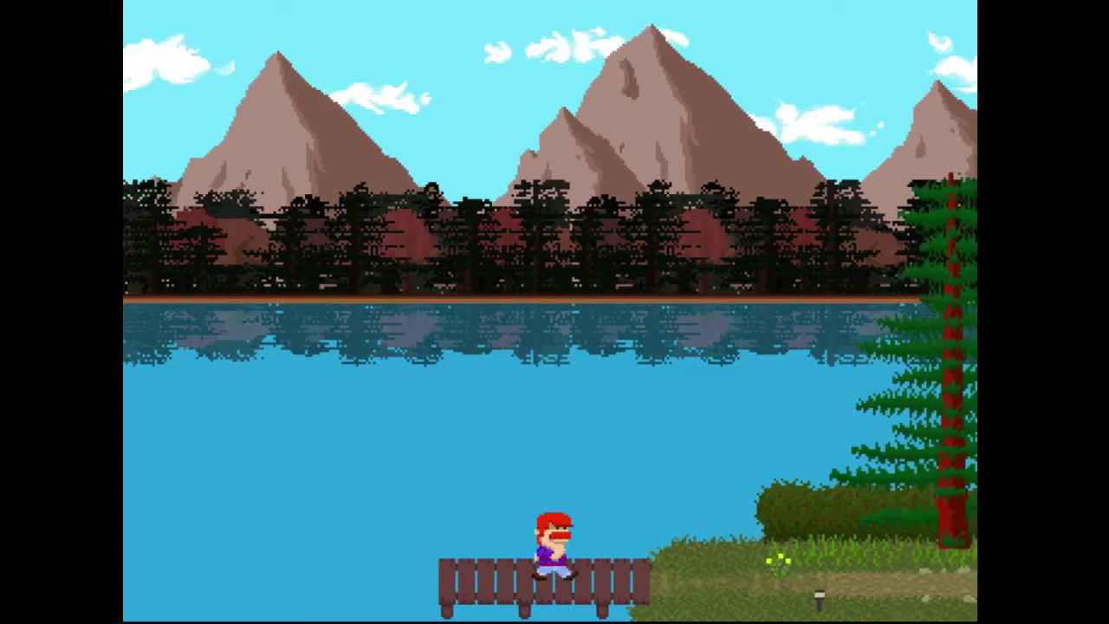
{"action": "key", "text": "Right"}
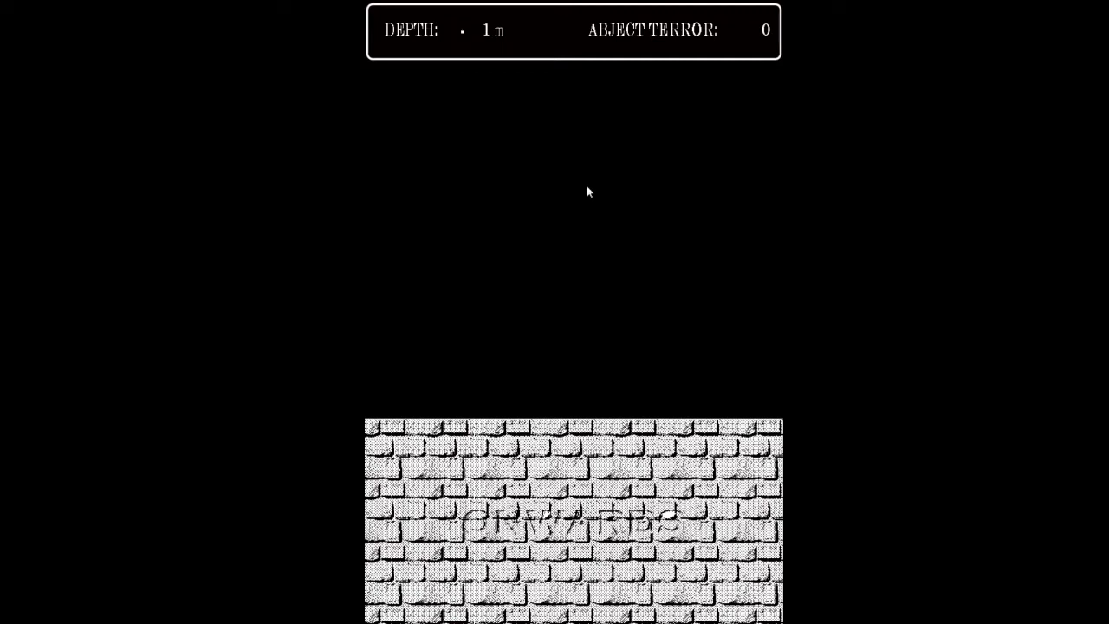
Step: Descend the corridor with ONWARDS from 1 m down to 12 m depth
{"action": "left_click", "coordinate": [565, 468]}
{"action": "left_click", "coordinate": [537, 490]}
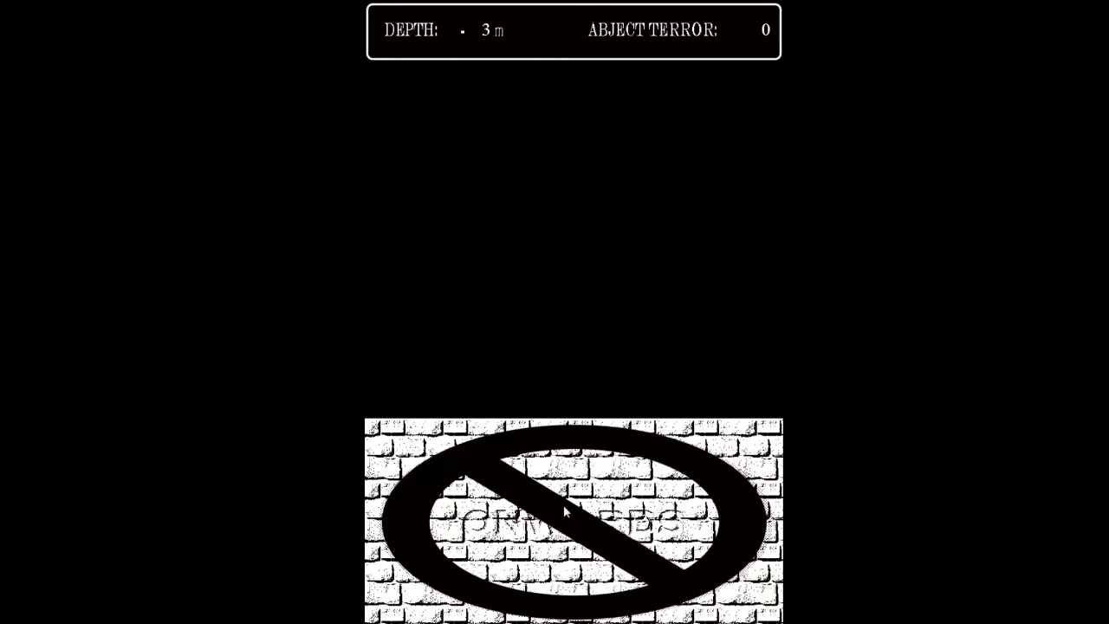
{"action": "scroll", "coordinate": [563, 501], "scroll_direction": "down", "scroll_amount": 1}
{"action": "scroll", "coordinate": [535, 483], "scroll_direction": "down", "scroll_amount": 1}
{"action": "scroll", "coordinate": [518, 351], "scroll_direction": "down", "scroll_amount": 1}
{"action": "scroll", "coordinate": [586, 524], "scroll_direction": "down", "scroll_amount": 1}
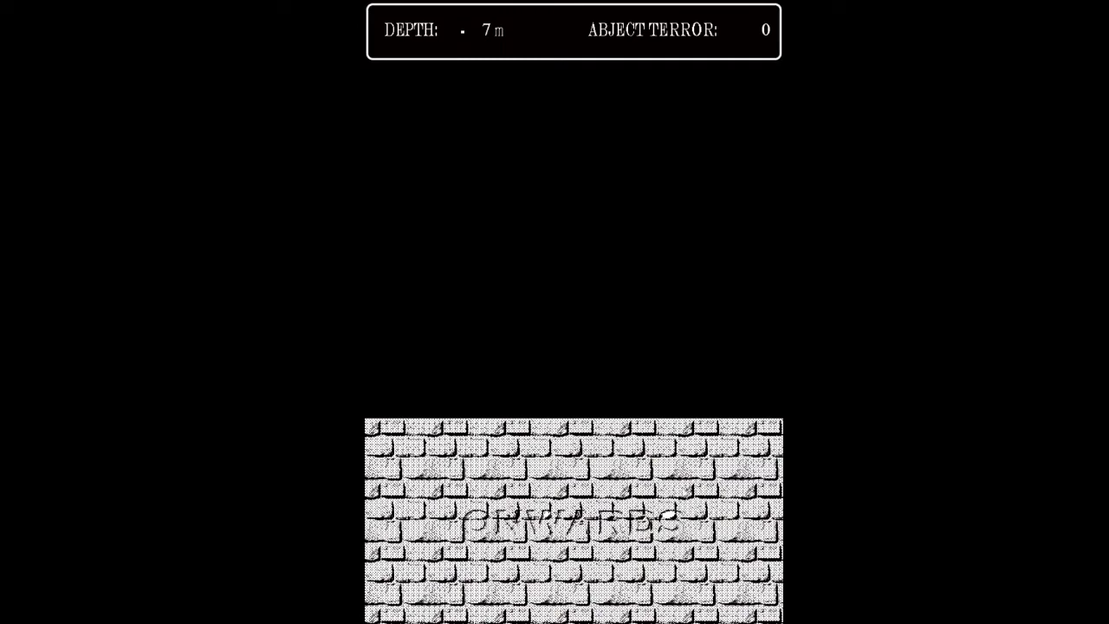
{"action": "scroll", "coordinate": [719, 473], "scroll_direction": "down", "scroll_amount": 1}
{"action": "scroll", "coordinate": [575, 507], "scroll_direction": "down", "scroll_amount": 1}
{"action": "left_click", "coordinate": [552, 550]}
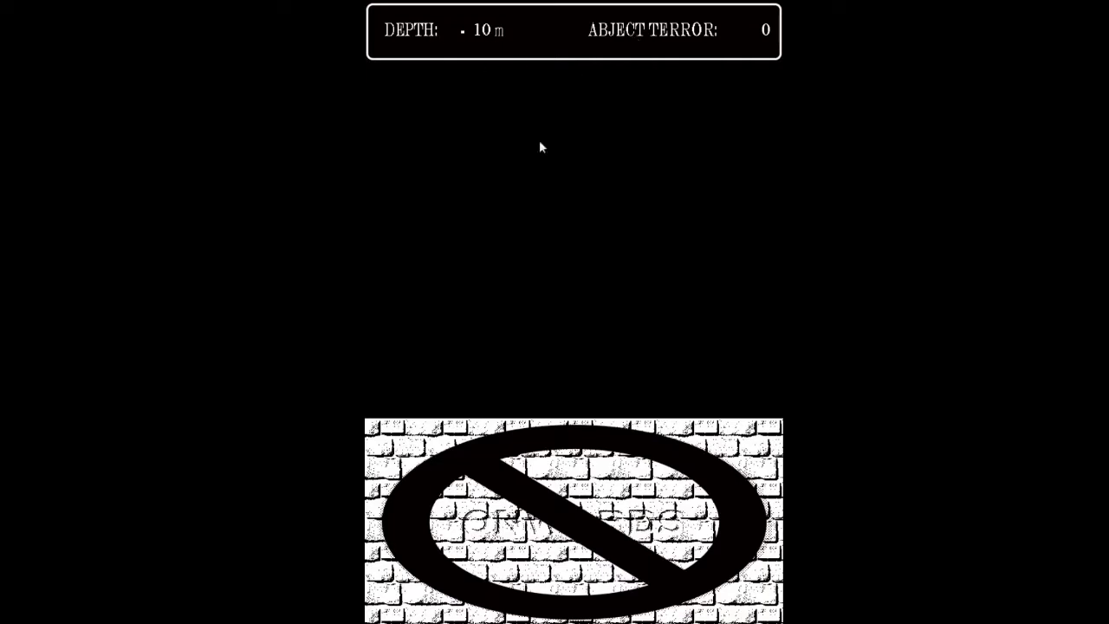
{"action": "left_click", "coordinate": [596, 464]}
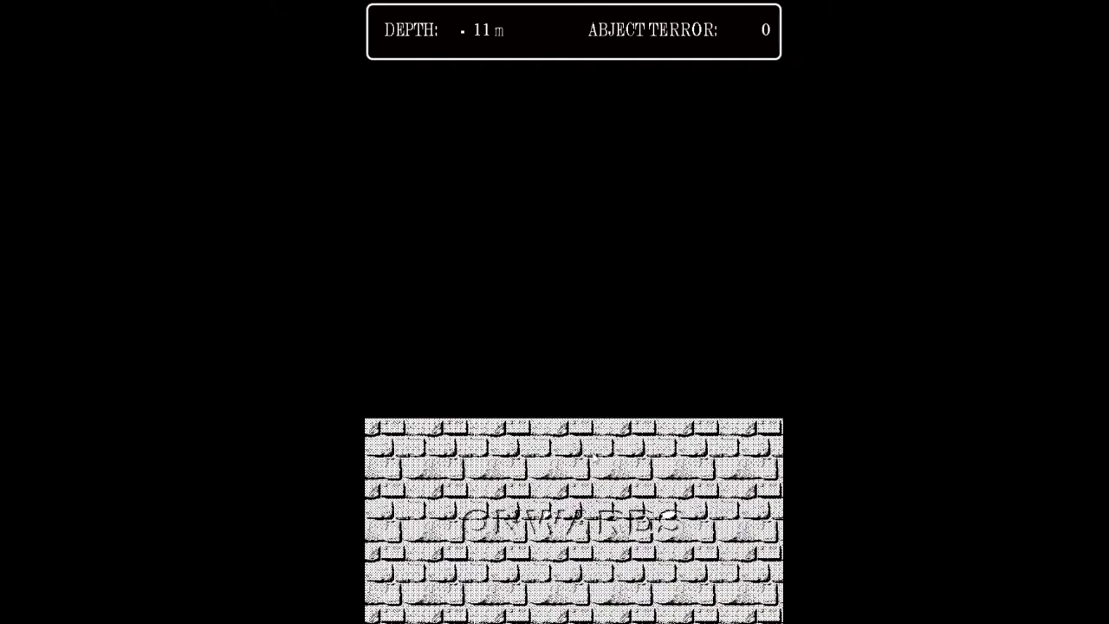
{"action": "left_click", "coordinate": [575, 516]}
Step: Descend the corridor with ONWARDS from 16 m to 28 m depth
{"action": "left_click", "coordinate": [586, 523]}
{"action": "left_click", "coordinate": [585, 521]}
{"action": "left_click", "coordinate": [585, 521]}
{"action": "left_click", "coordinate": [584, 520]}
{"action": "left_click", "coordinate": [585, 521]}
{"action": "left_click", "coordinate": [585, 521]}
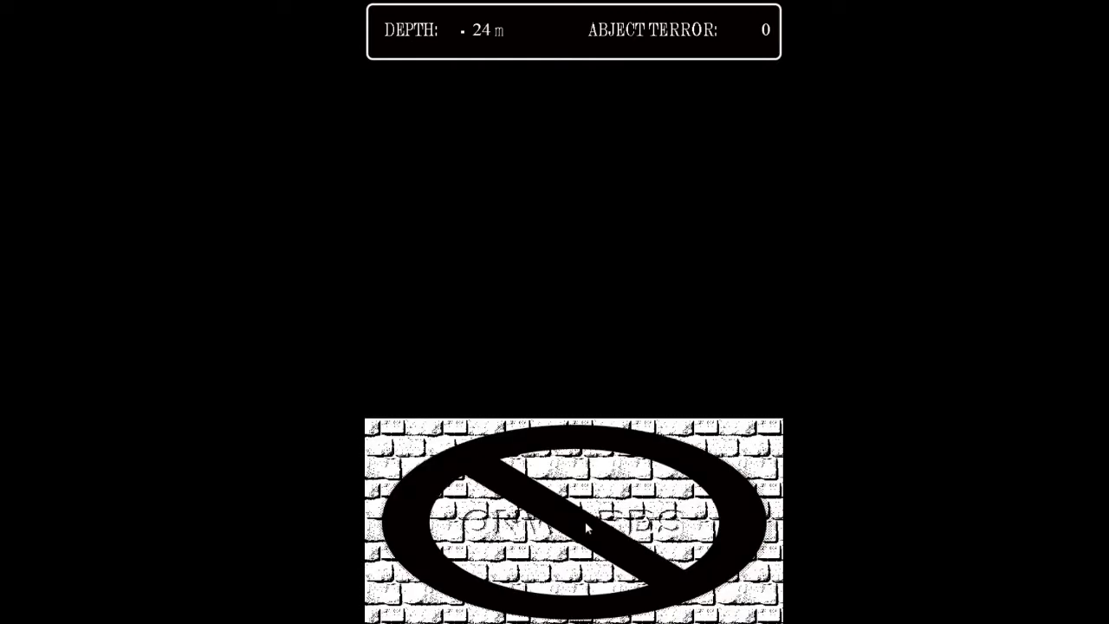
{"action": "left_click", "coordinate": [585, 520]}
{"action": "left_click", "coordinate": [585, 521]}
{"action": "left_click", "coordinate": [585, 521]}
{"action": "left_click", "coordinate": [585, 520]}
Step: Keep descending from 29 m to 38 m depth
{"action": "left_click", "coordinate": [723, 564]}
{"action": "left_click", "coordinate": [558, 522]}
{"action": "left_click", "coordinate": [565, 542]}
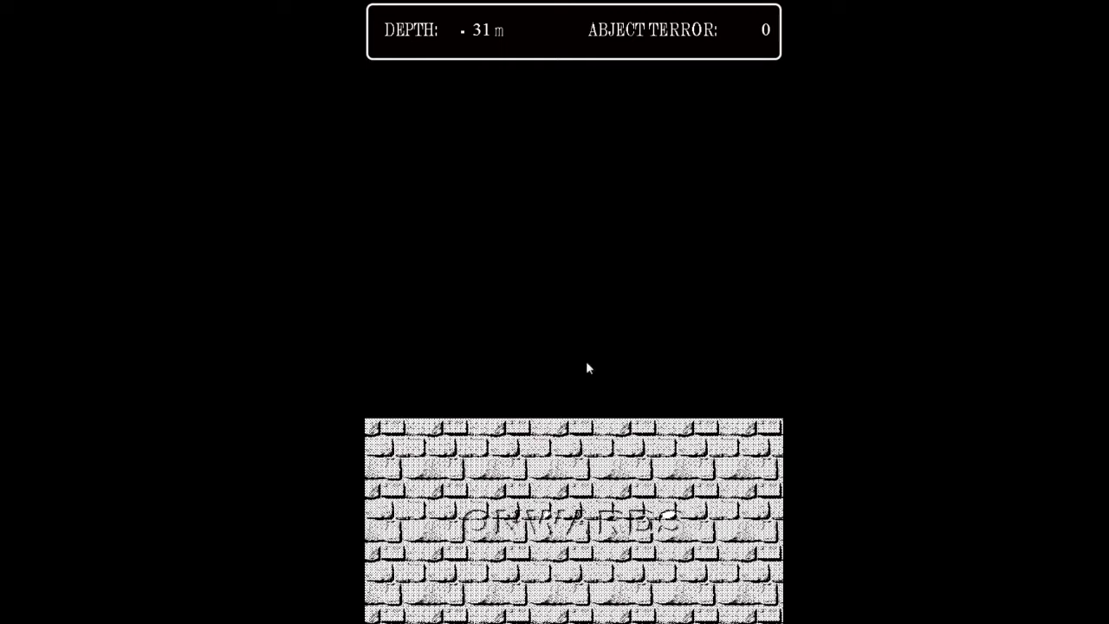
{"action": "left_click", "coordinate": [607, 543]}
{"action": "left_click", "coordinate": [578, 531]}
{"action": "left_click", "coordinate": [570, 514]}
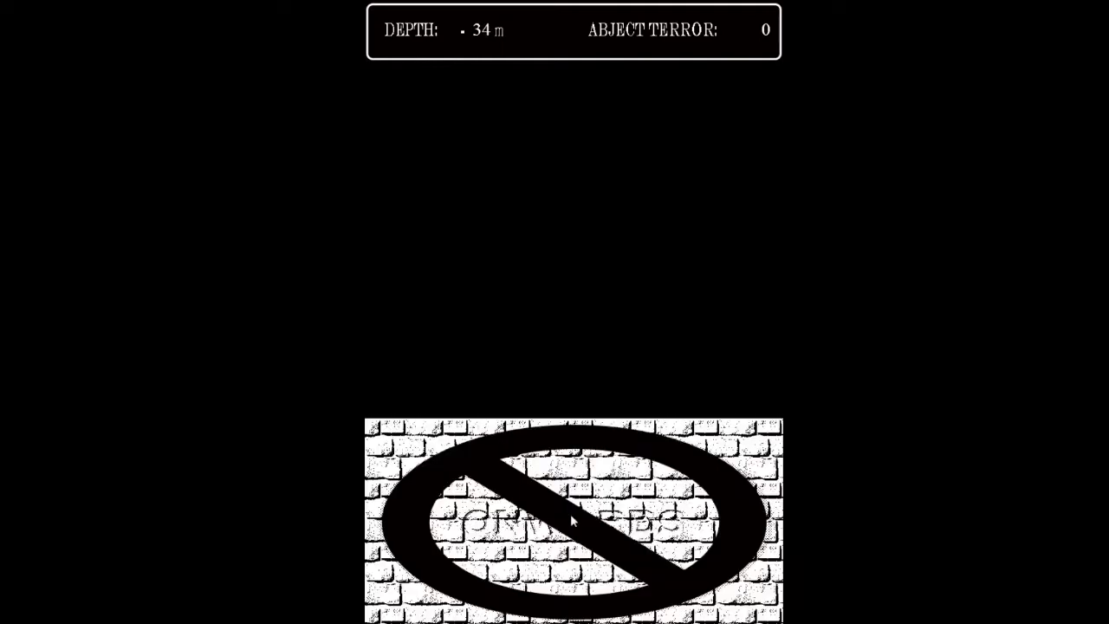
{"action": "left_click", "coordinate": [570, 513]}
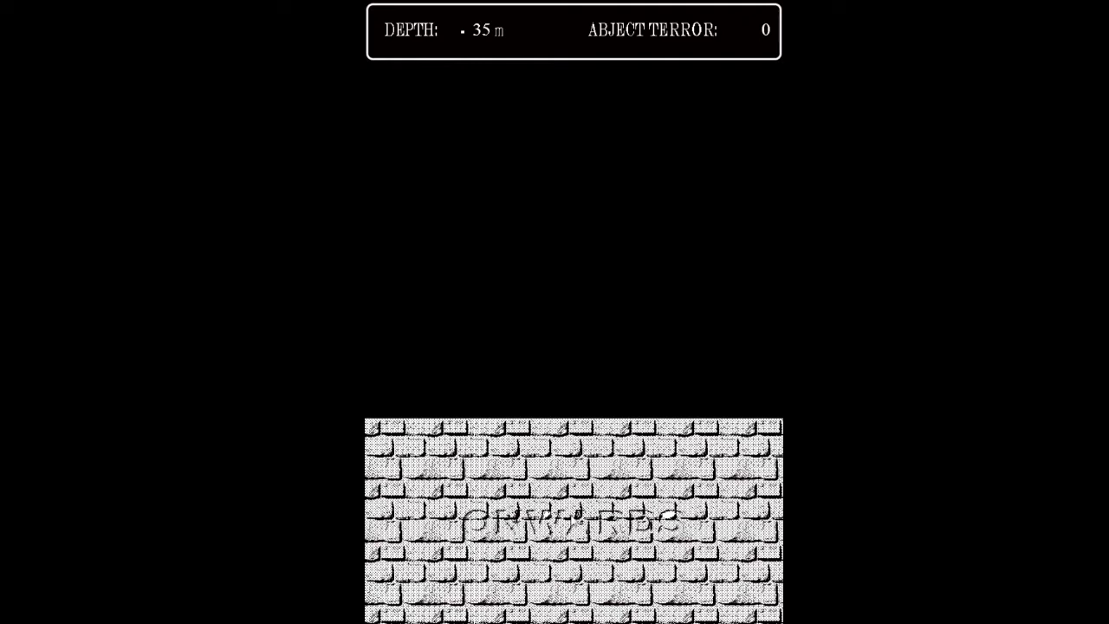
{"action": "left_click", "coordinate": [570, 516]}
{"action": "left_click", "coordinate": [570, 516]}
{"action": "left_click", "coordinate": [570, 514]}
Step: Descend from 39 m to 43 m, where MUK LO SAI appears
{"action": "key", "text": "space"}
{"action": "left_click", "coordinate": [563, 527]}
{"action": "left_click", "coordinate": [565, 531]}
{"action": "left_click", "coordinate": [562, 525]}
{"action": "left_click", "coordinate": [564, 520]}
Step: Continue past the Muk Lo Sai encounter, descending from 44 m to 51 m
{"action": "left_click", "coordinate": [591, 525]}
{"action": "left_click", "coordinate": [590, 525]}
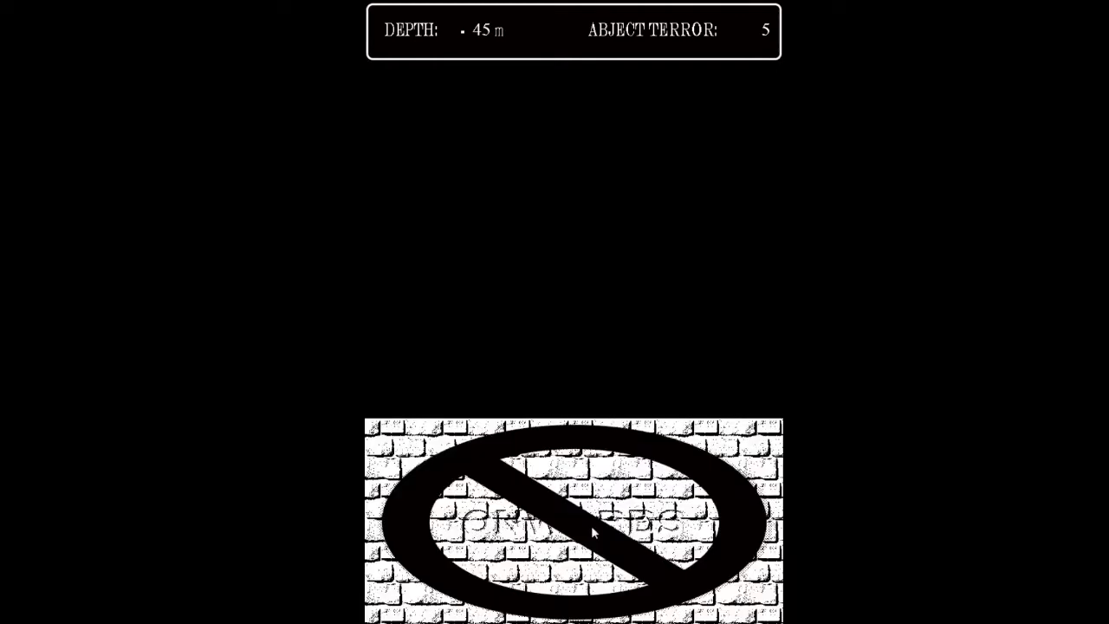
{"action": "left_click", "coordinate": [591, 525]}
{"action": "left_click", "coordinate": [591, 525]}
{"action": "left_click", "coordinate": [591, 525]}
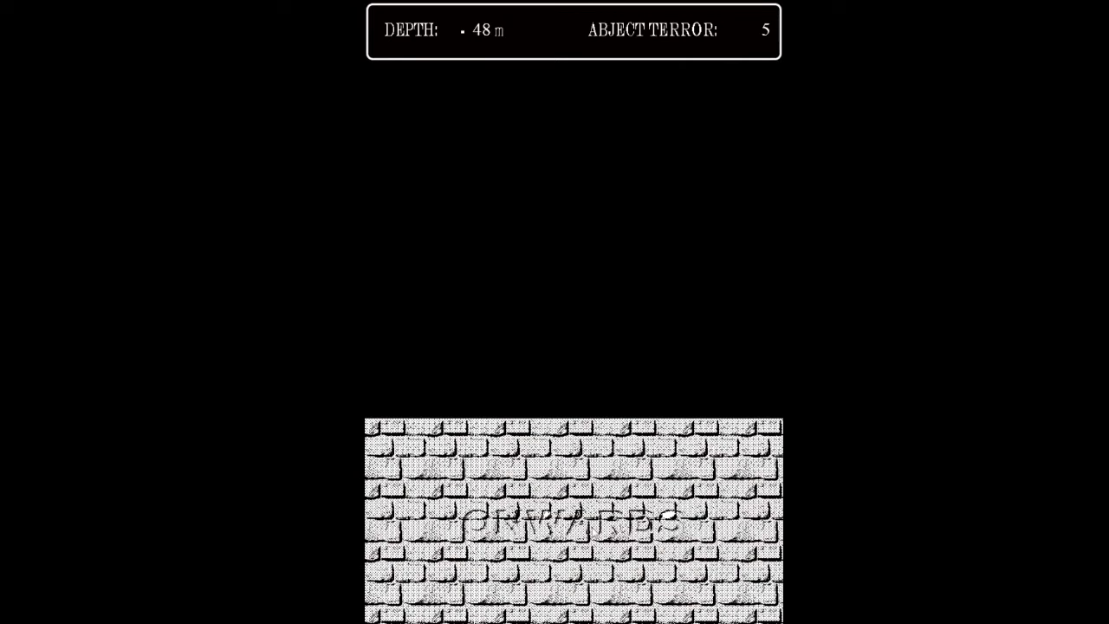
{"action": "left_click", "coordinate": [591, 525]}
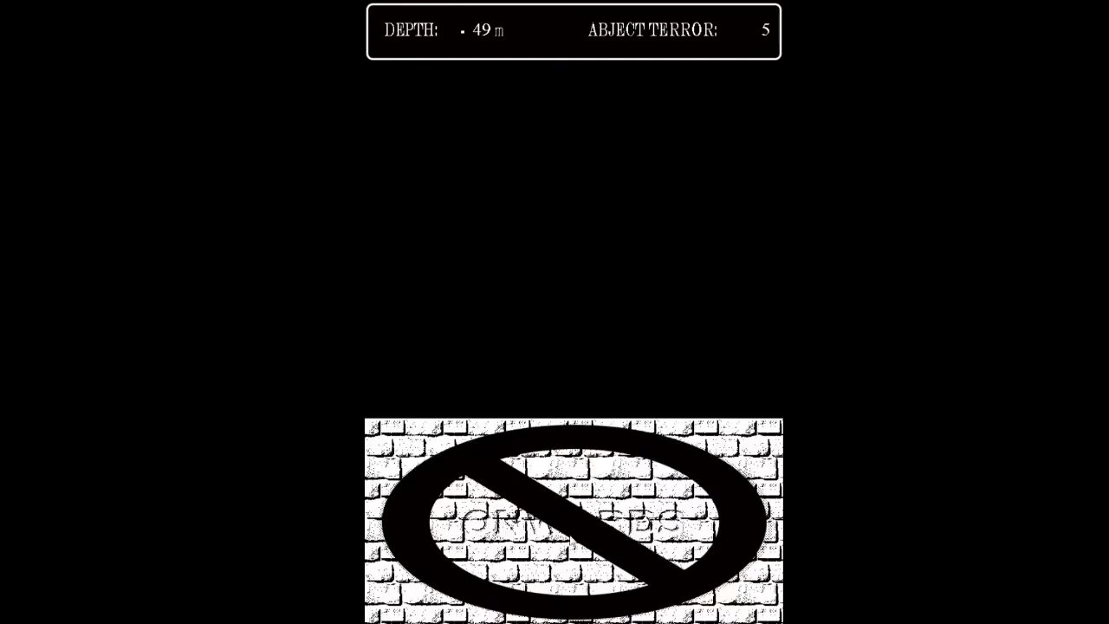
{"action": "left_click", "coordinate": [585, 530]}
{"action": "left_click", "coordinate": [547, 433]}
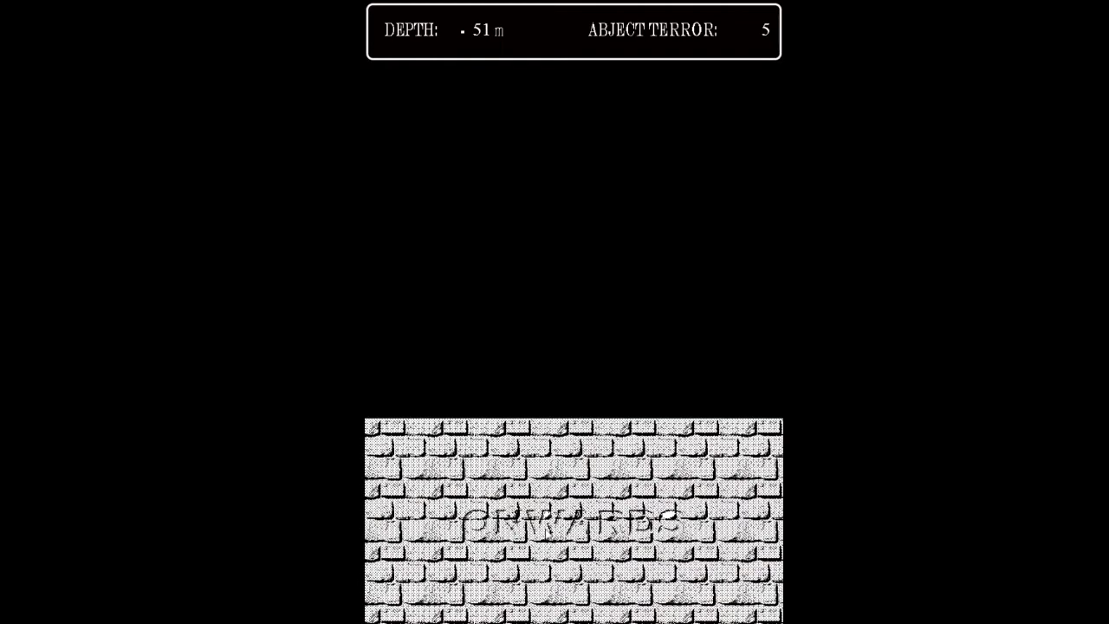
{"action": "left_click", "coordinate": [573, 520]}
{"action": "left_click", "coordinate": [574, 520]}
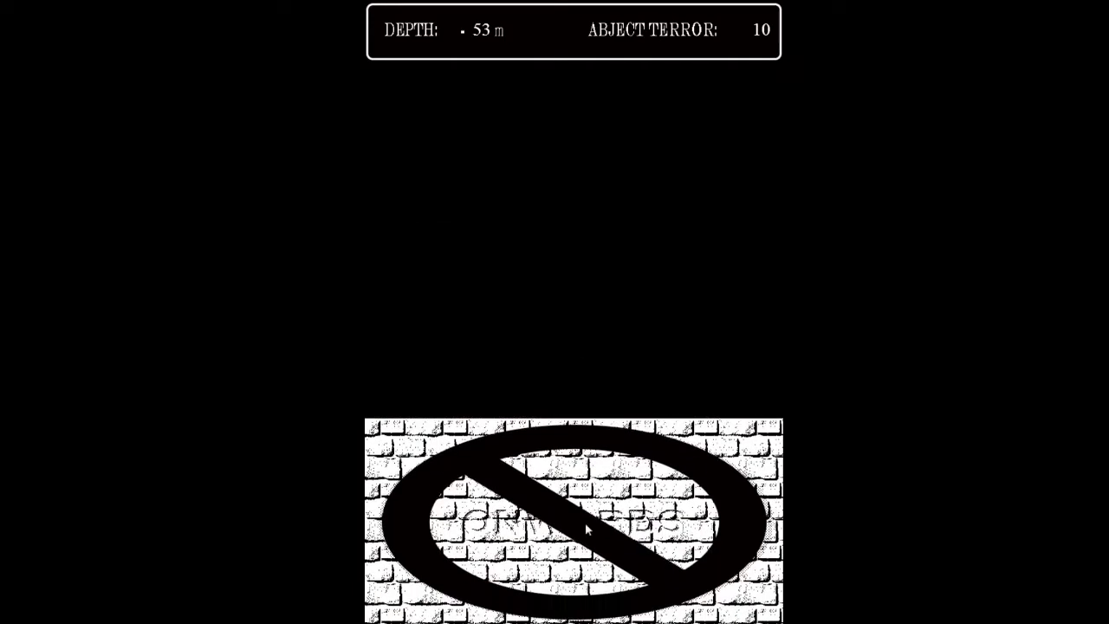
{"action": "left_click", "coordinate": [586, 526]}
{"action": "left_click", "coordinate": [585, 522]}
{"action": "left_click", "coordinate": [585, 522]}
{"action": "left_click", "coordinate": [585, 522]}
{"action": "left_click", "coordinate": [620, 561]}
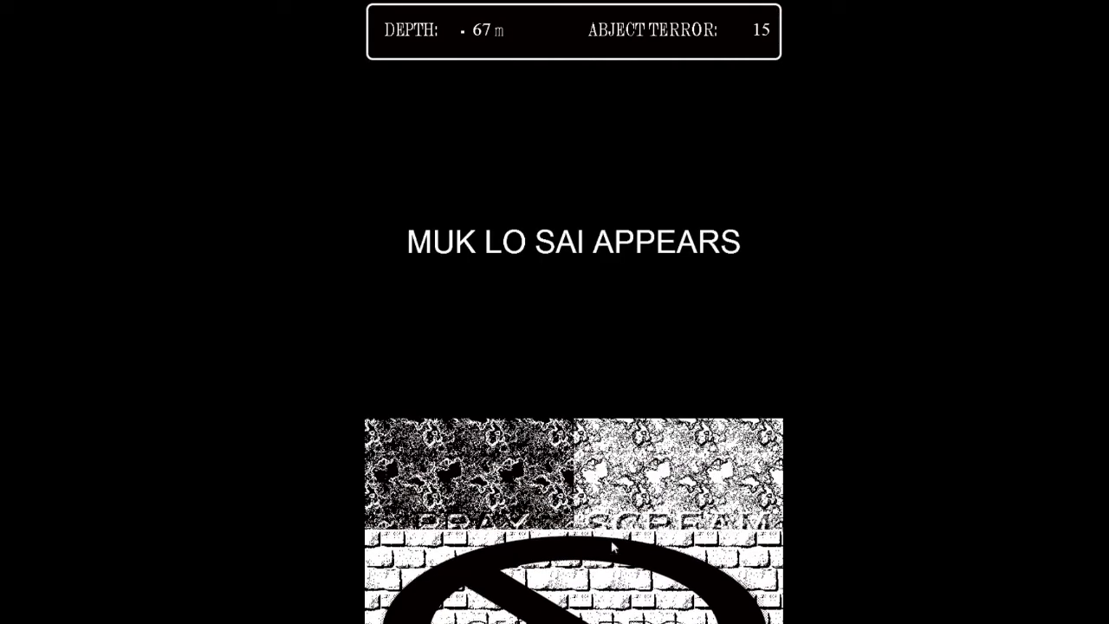
Step: Answer Muk Lo Sai, then descend to 74 m and past the Sub Shell Rose
{"action": "left_click", "coordinate": [624, 540]}
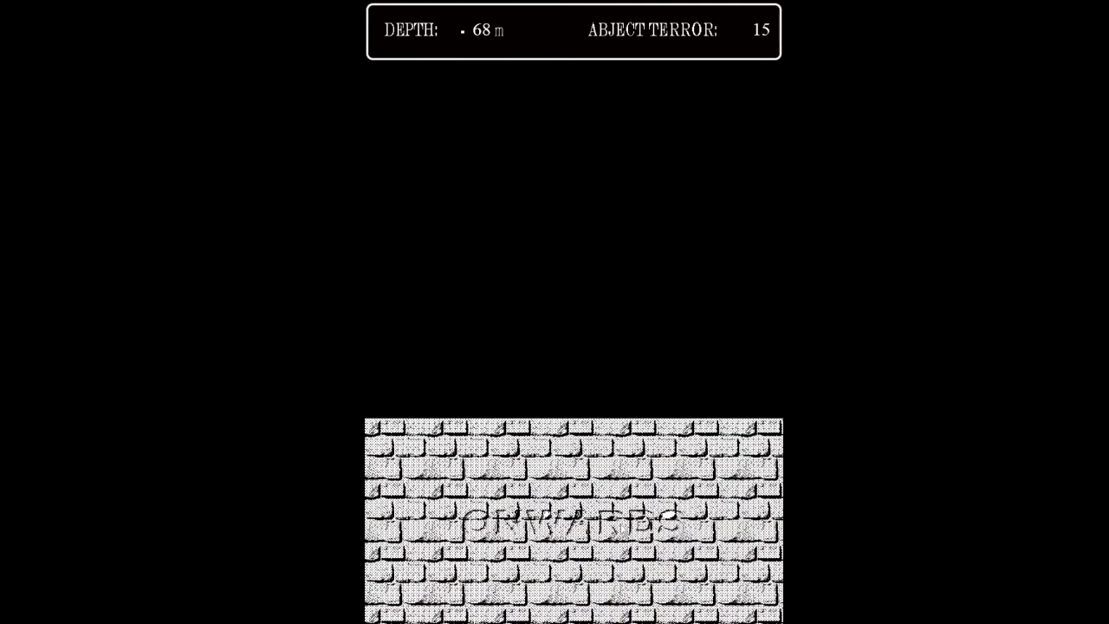
{"action": "left_click", "coordinate": [622, 525]}
{"action": "left_click", "coordinate": [578, 518]}
{"action": "left_click", "coordinate": [578, 518]}
{"action": "left_click", "coordinate": [517, 559]}
{"action": "left_click", "coordinate": [539, 525]}
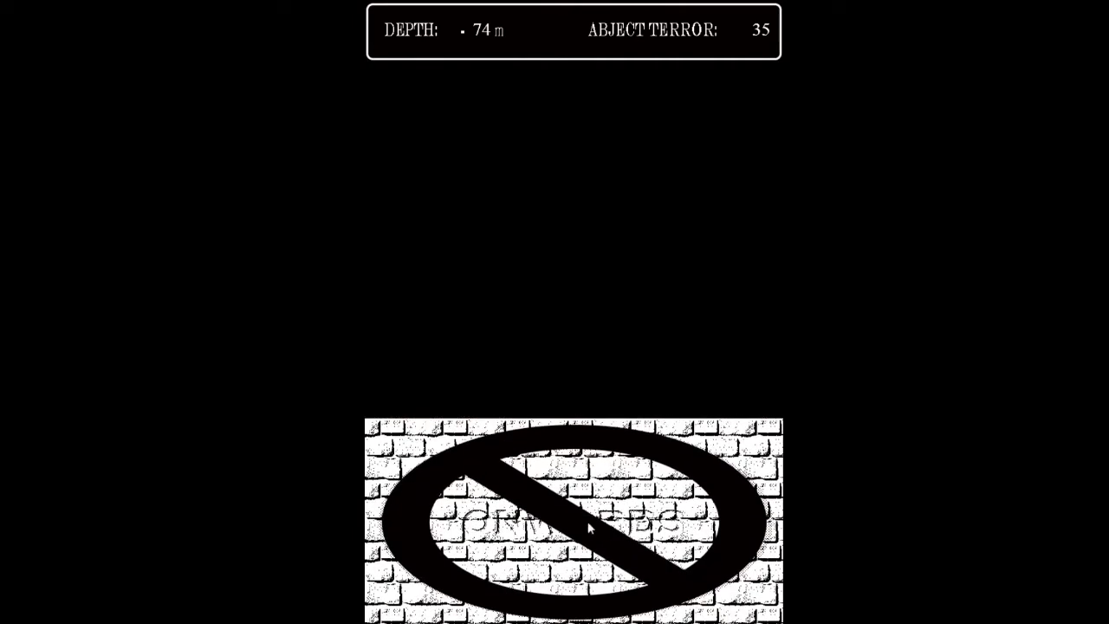
{"action": "left_click", "coordinate": [588, 528]}
Step: Descend metre by metre past 80 m down to 85 m
{"action": "left_click", "coordinate": [581, 525]}
{"action": "left_click", "coordinate": [581, 525]}
{"action": "left_click", "coordinate": [581, 525]}
{"action": "left_click", "coordinate": [581, 525]}
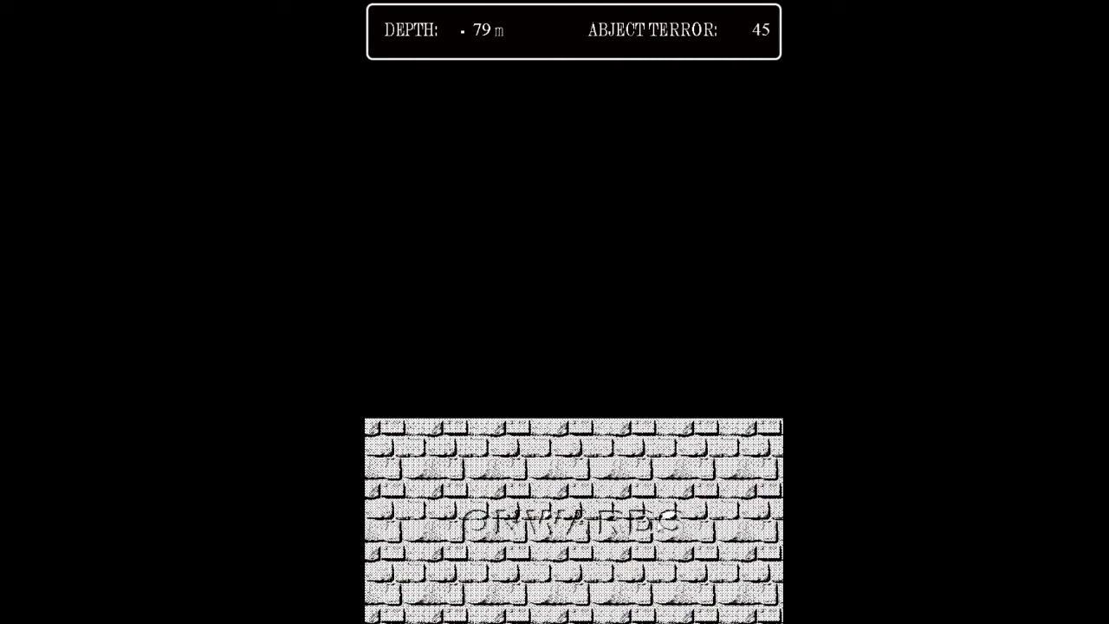
{"action": "left_click", "coordinate": [573, 522]}
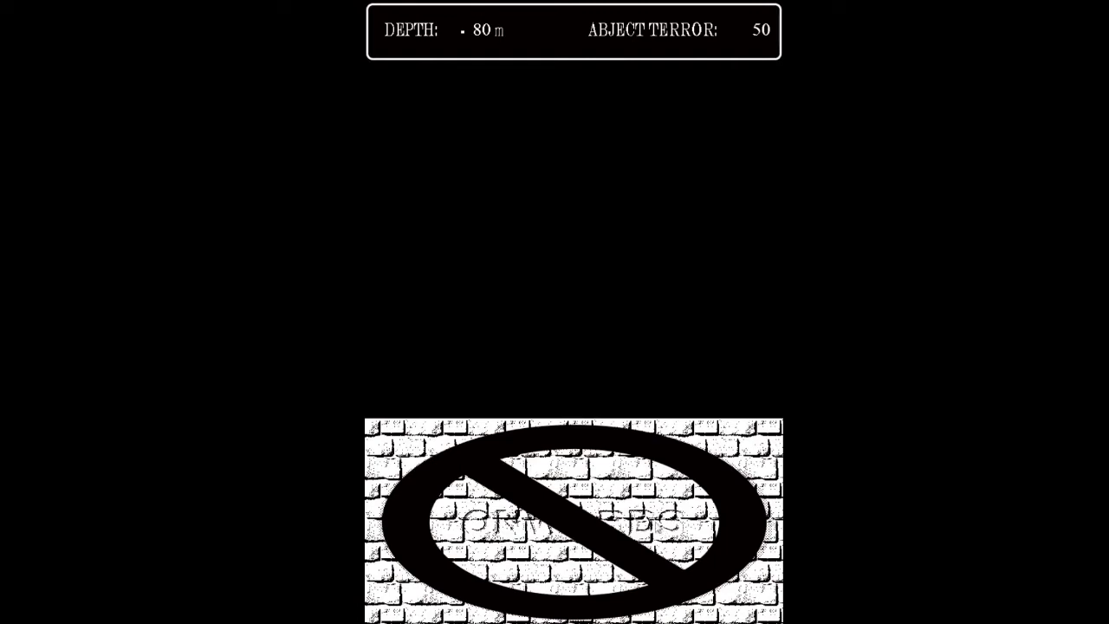
{"action": "left_click", "coordinate": [573, 522]}
{"action": "left_click", "coordinate": [574, 522]}
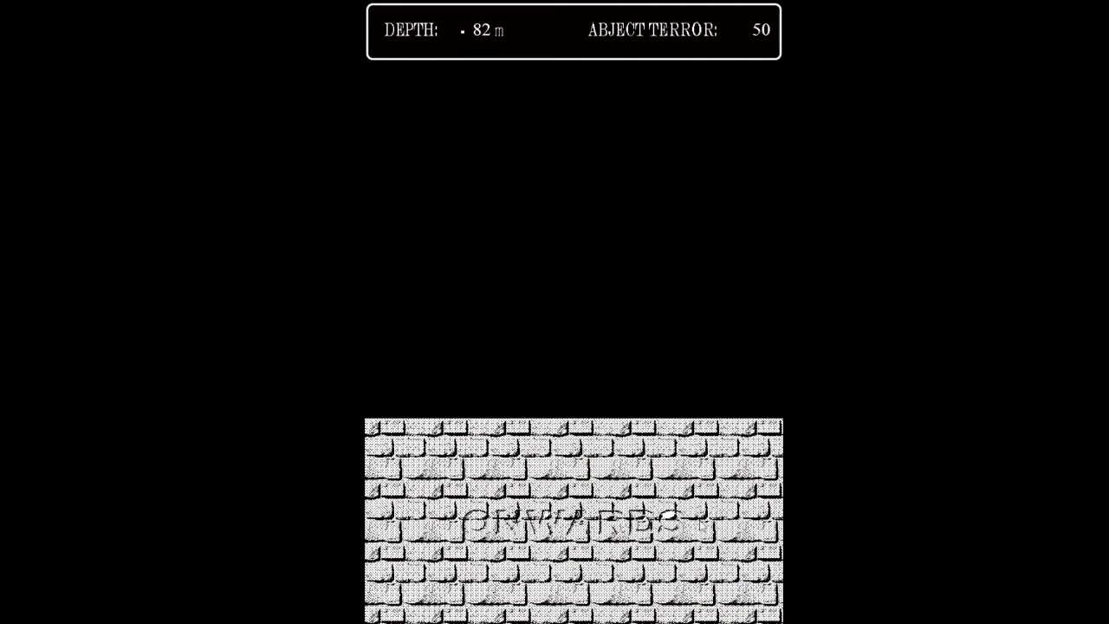
{"action": "left_click", "coordinate": [574, 523]}
{"action": "left_click", "coordinate": [573, 522]}
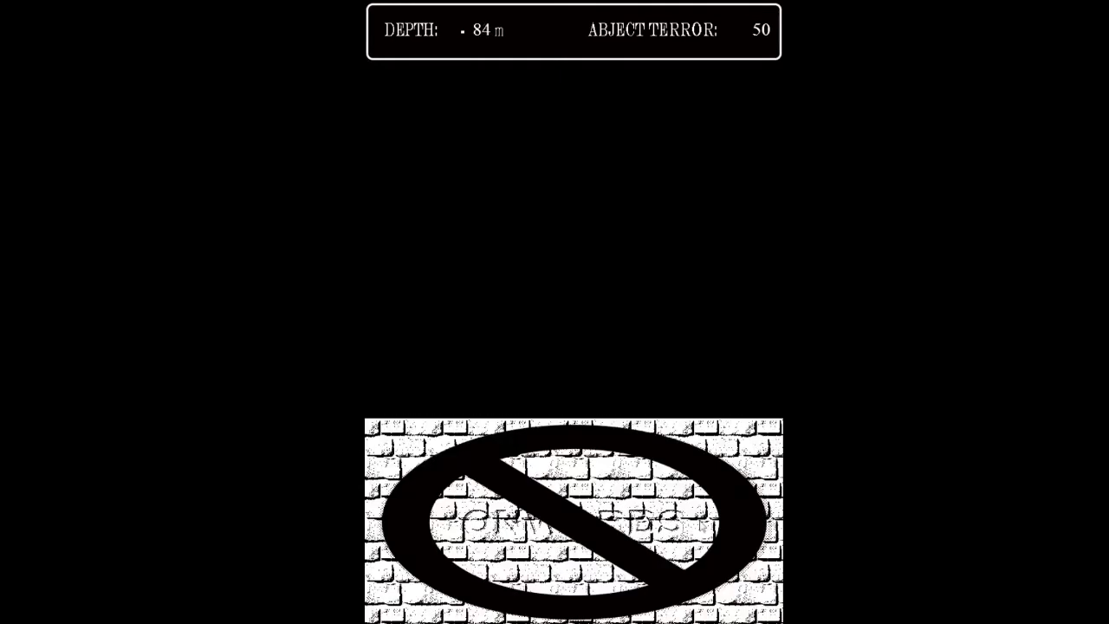
{"action": "left_click", "coordinate": [574, 522]}
Step: Keep descending from 85 m through 90 m to 92 m
{"action": "left_click", "coordinate": [719, 529]}
{"action": "left_click", "coordinate": [719, 529]}
{"action": "left_click", "coordinate": [719, 530]}
{"action": "left_click", "coordinate": [719, 530]}
{"action": "left_click", "coordinate": [719, 530]}
{"action": "left_click", "coordinate": [719, 529]}
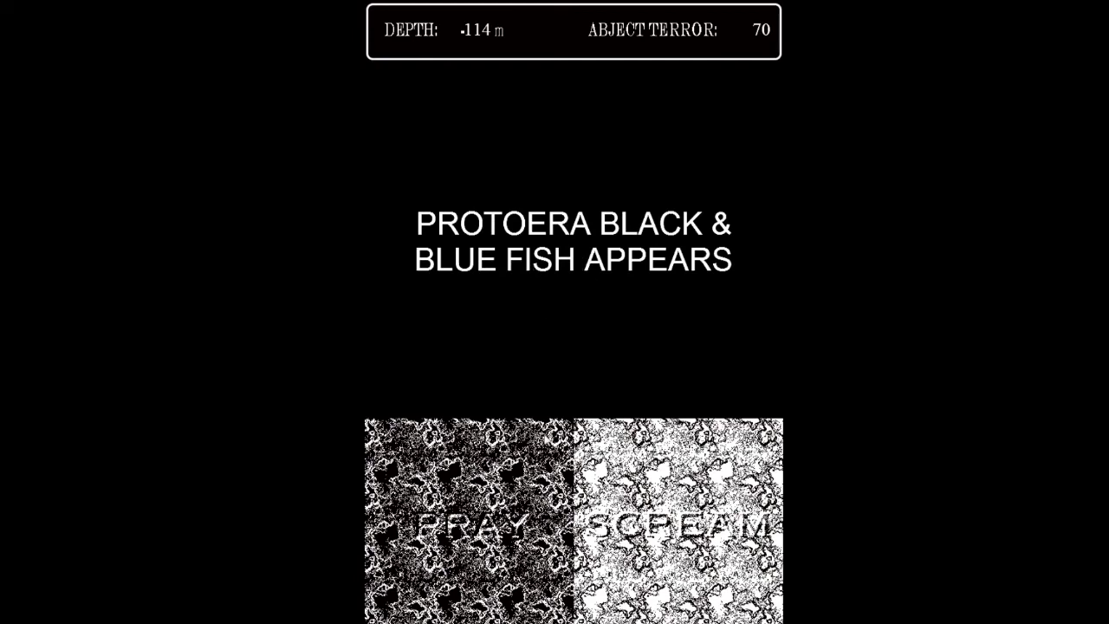
Step: Answer the Protoera Black & Blue Fish, then descend two more metres to 116 m
{"action": "left_click", "coordinate": [500, 559]}
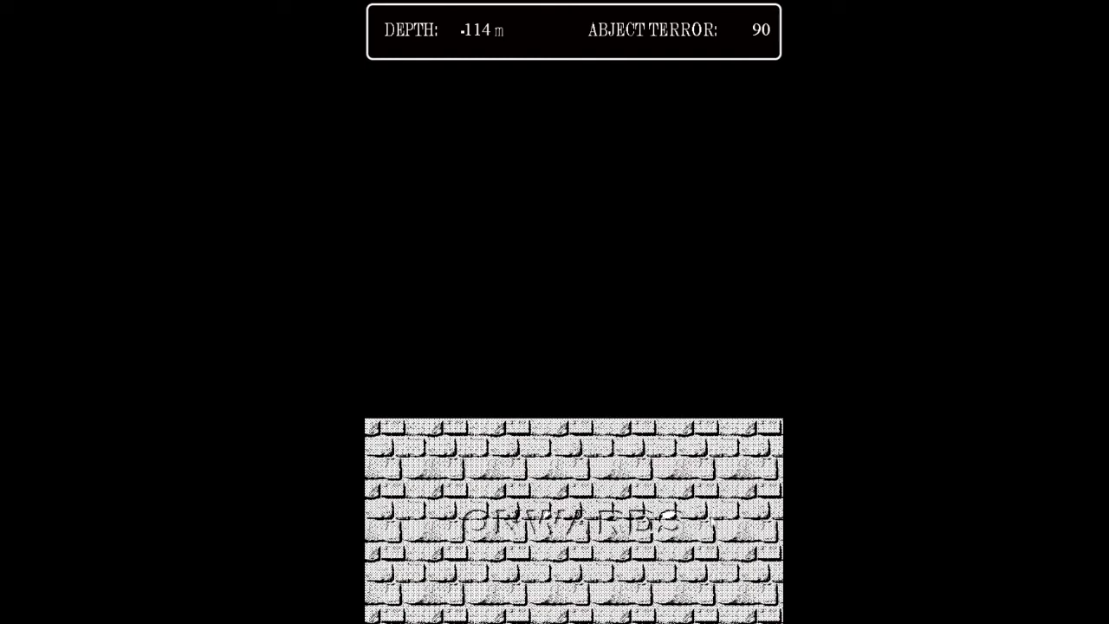
{"action": "left_click", "coordinate": [712, 523]}
{"action": "left_click", "coordinate": [703, 518]}
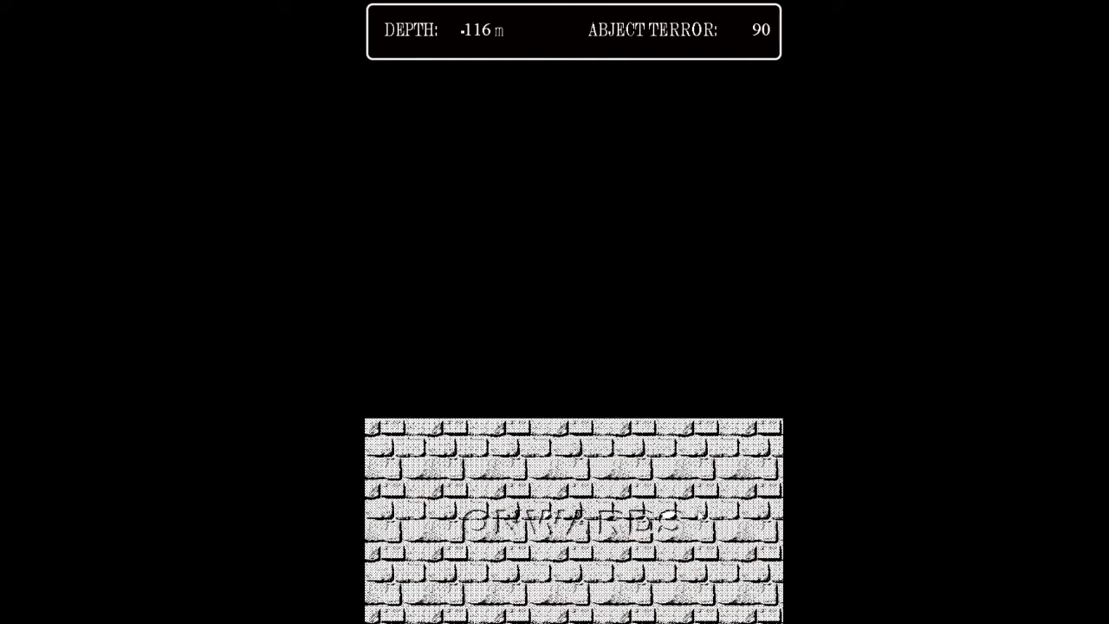